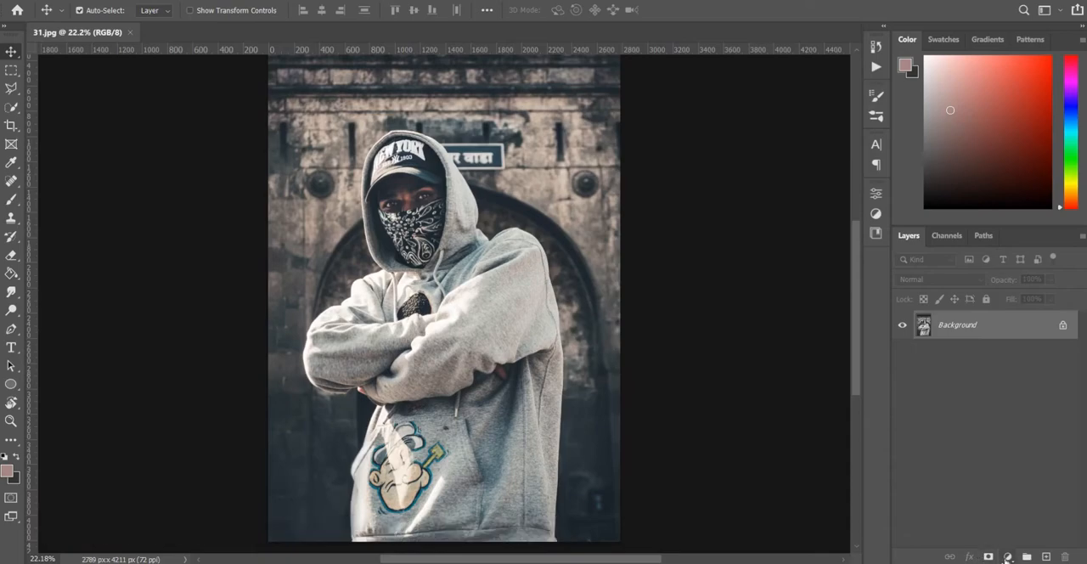
Add a Curves adjustment layer above the photo and pull the RGB curve down in the shadows to darken it
click(1007, 556)
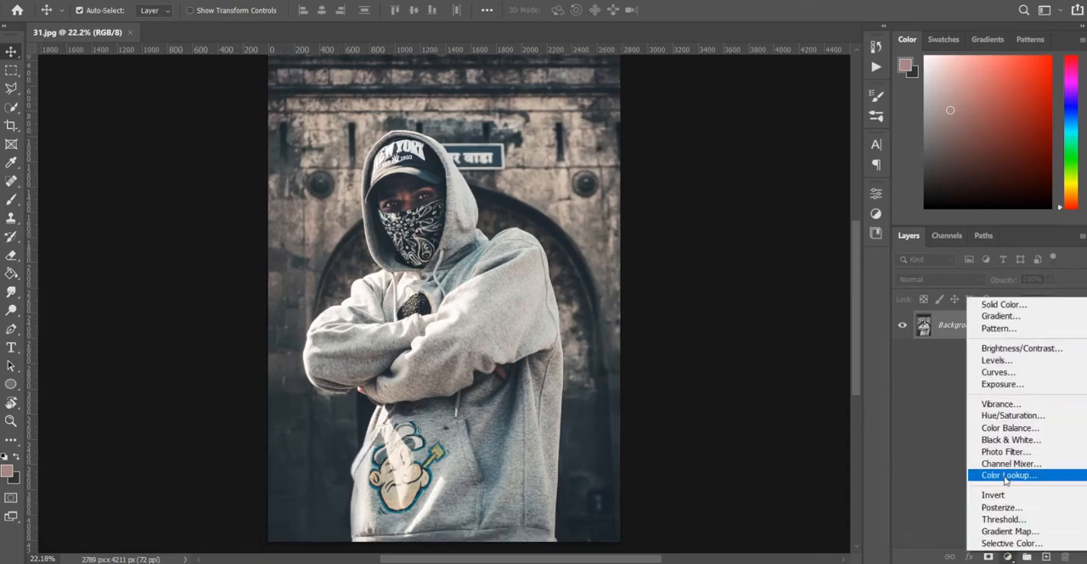
click(1016, 371)
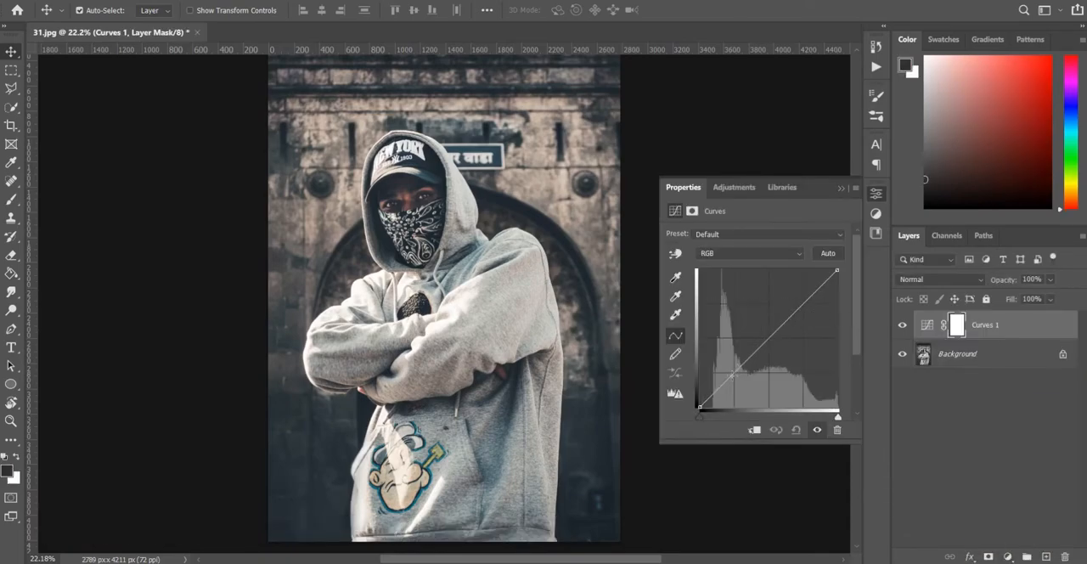
drag(728, 378, 733, 385)
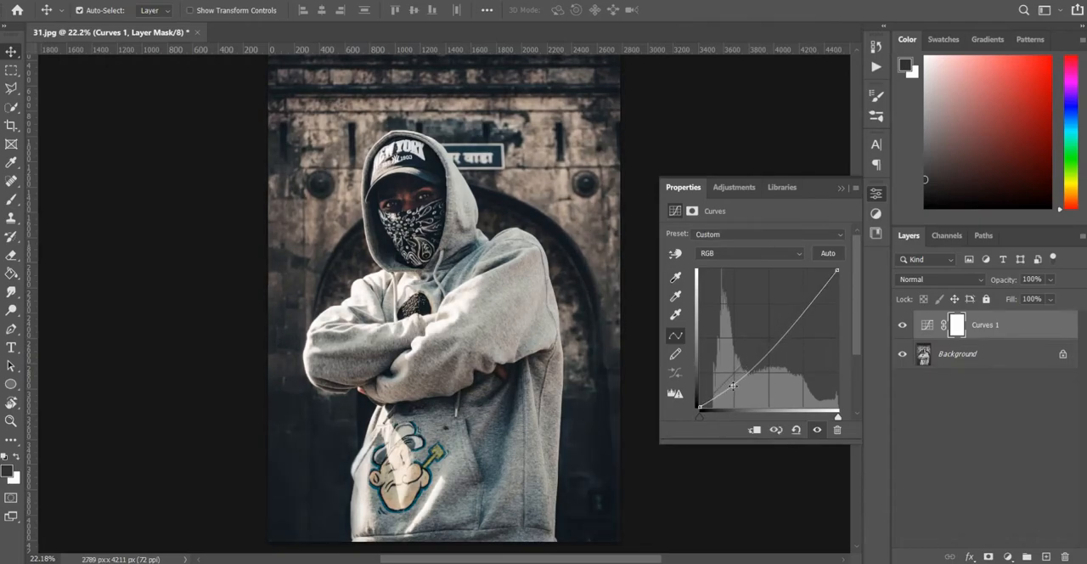
click(923, 405)
Add a Color Lookup adjustment directly above the Background, apply a dark blue 3D LUT, and lower its opacity to about 68%
click(1002, 355)
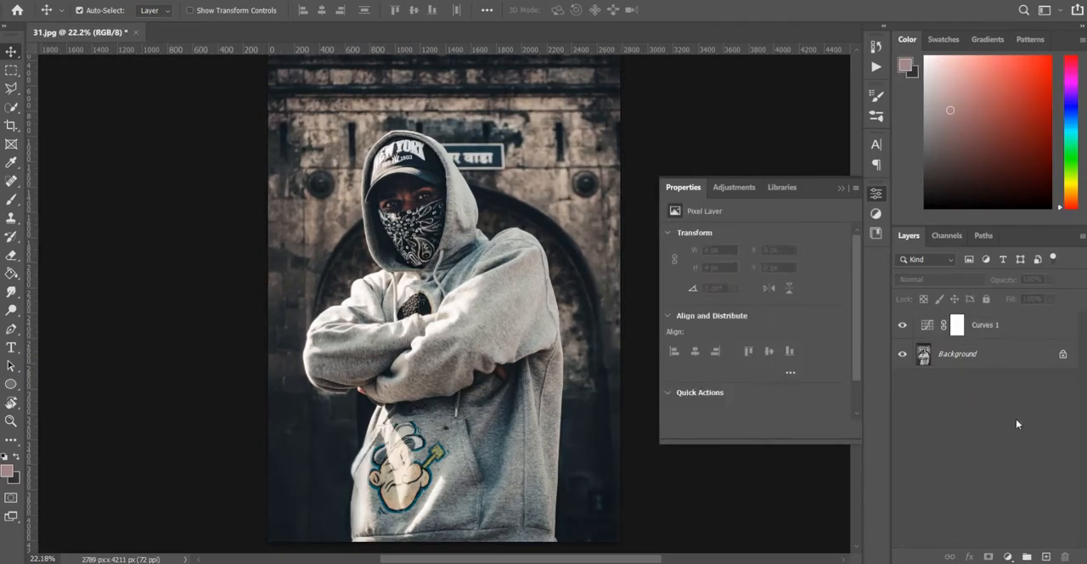
click(1008, 556)
click(1008, 478)
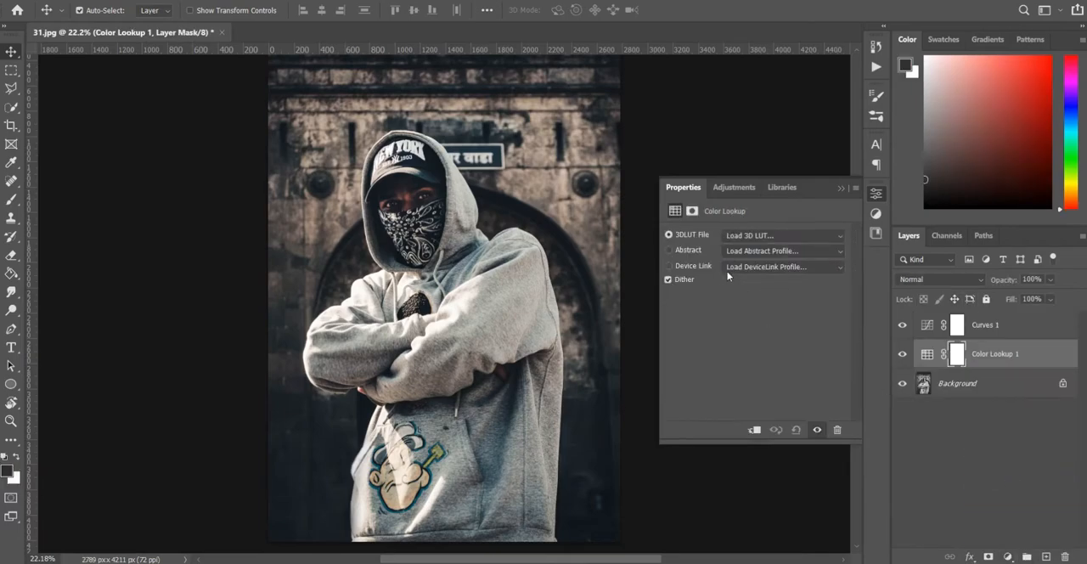
click(763, 236)
click(783, 161)
click(842, 188)
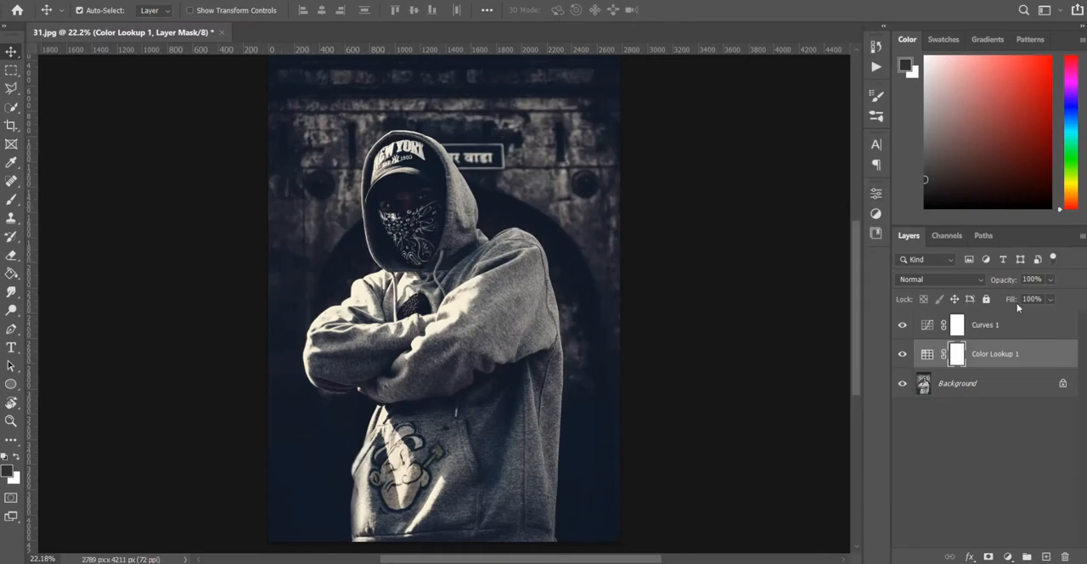
click(1050, 281)
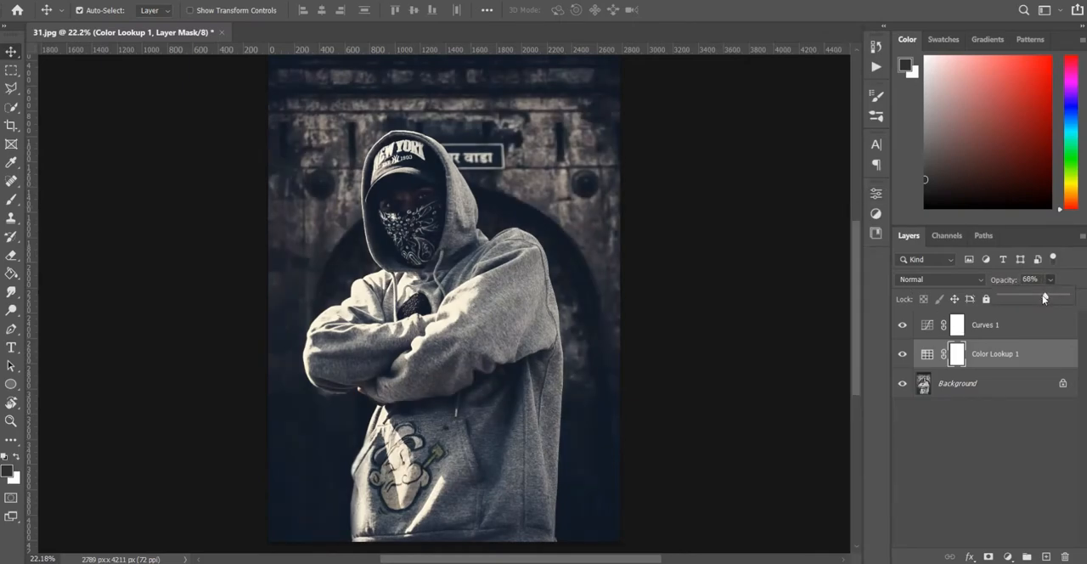
click(1030, 422)
Create an empty layer above Curves 1, place it in its own group, and make that layer active
click(998, 342)
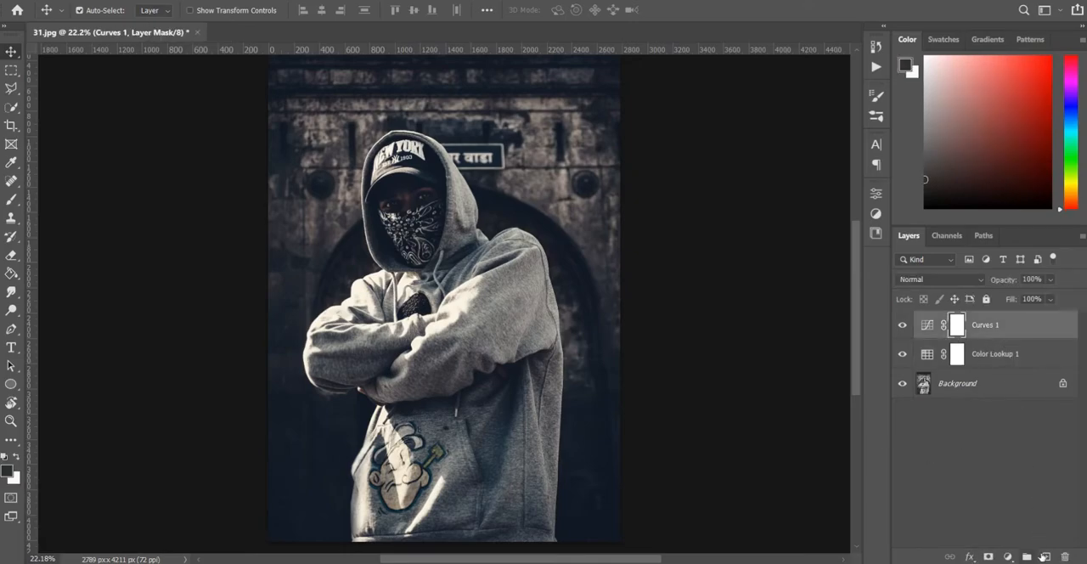
click(1046, 556)
key(ctrl+g)
click(993, 353)
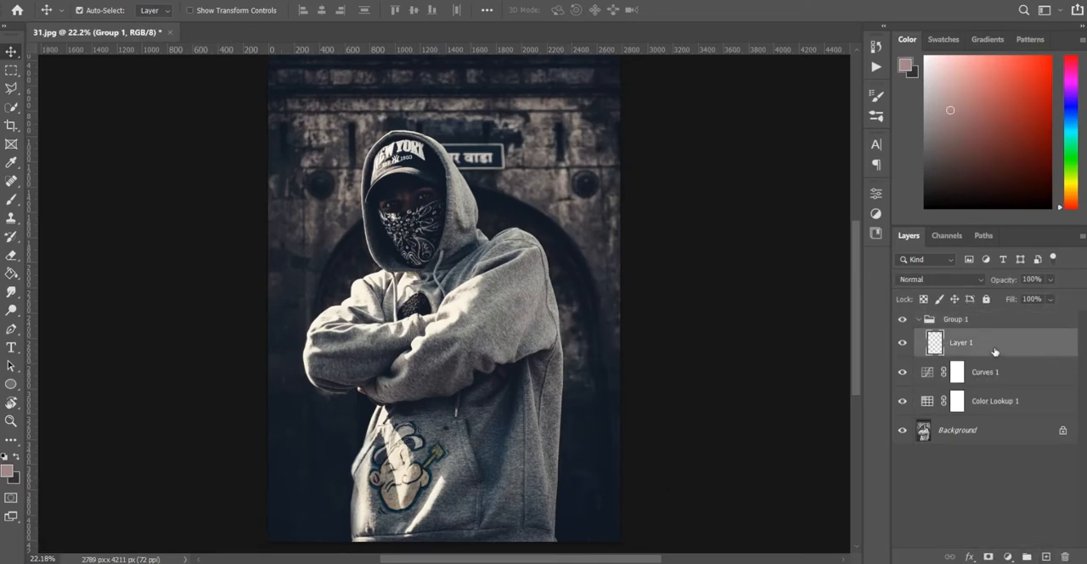
Start a Pen tool path at the hoodie's lower-right hem corner, following the short slant of the cuff
scroll(599, 455, up, 4)
scroll(561, 465, down, 2)
scroll(558, 466, up, 3)
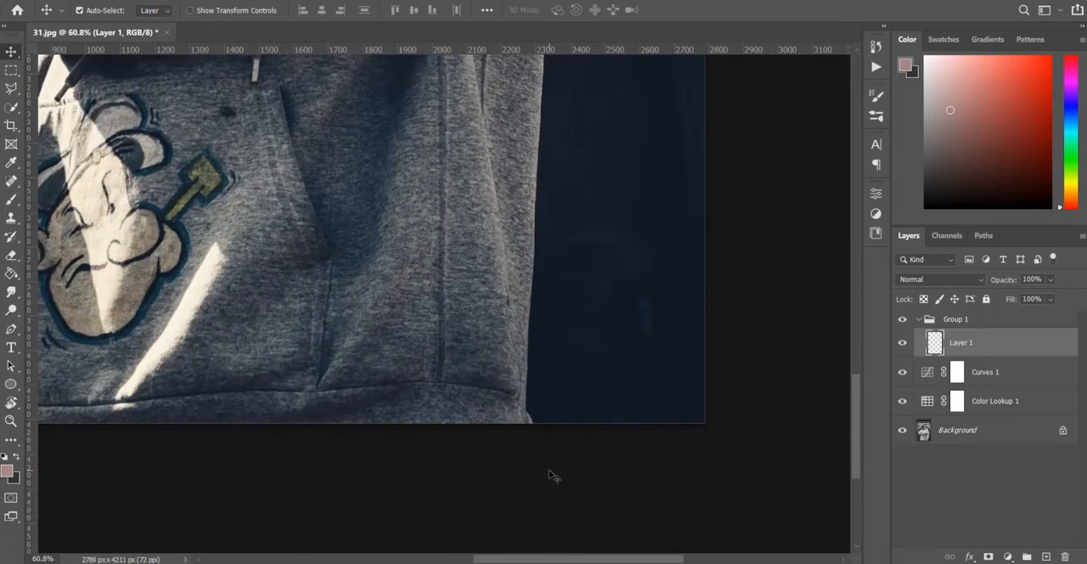
key(p)
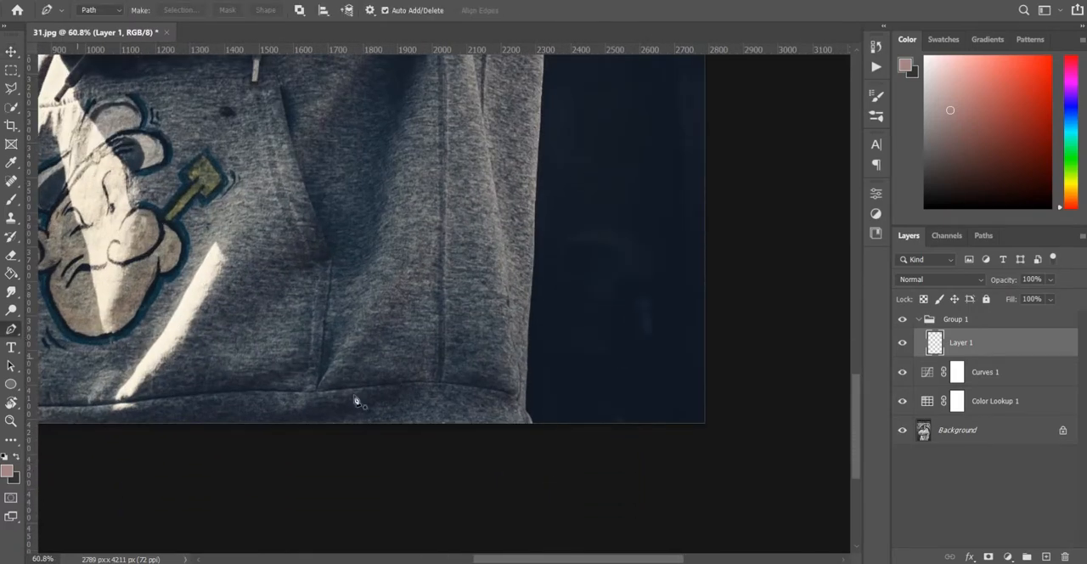
click(528, 418)
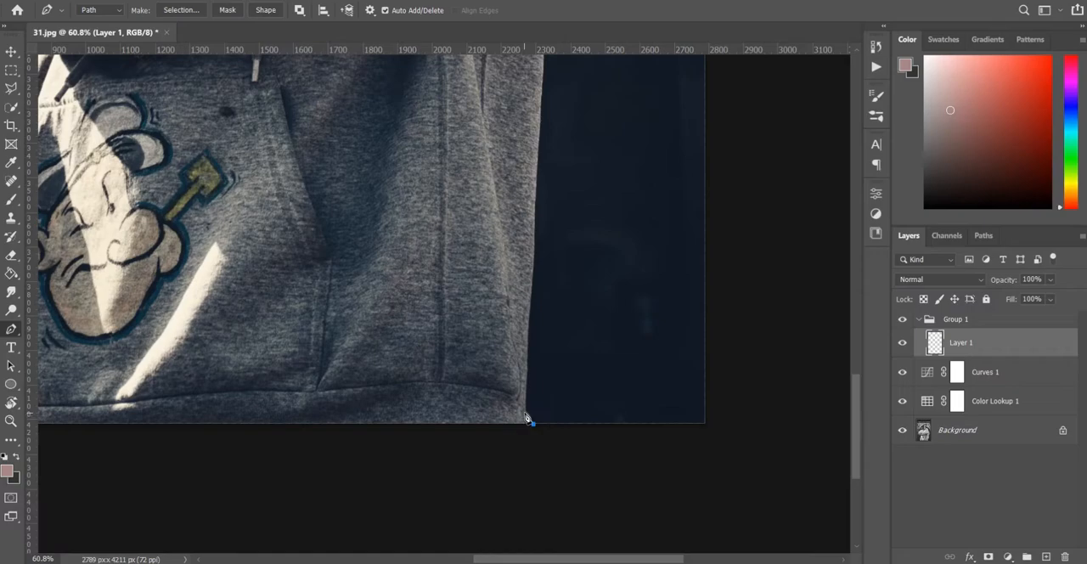
scroll(527, 419, up, 3)
drag(526, 408, 516, 402)
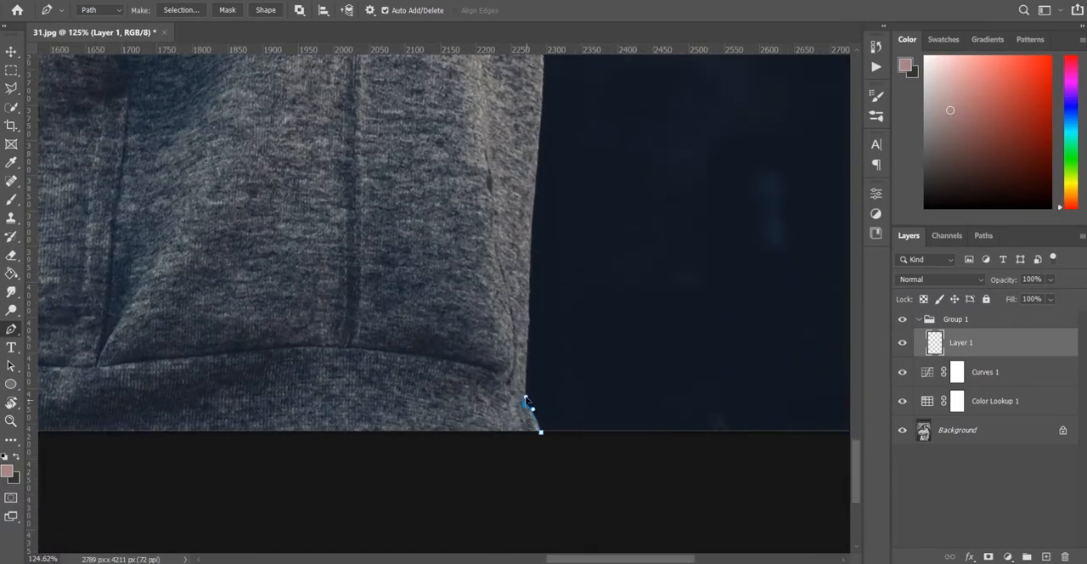
Continue the path up the lower part of the hoodie's right side with closely spaced anchor points
scroll(526, 403, up, 3)
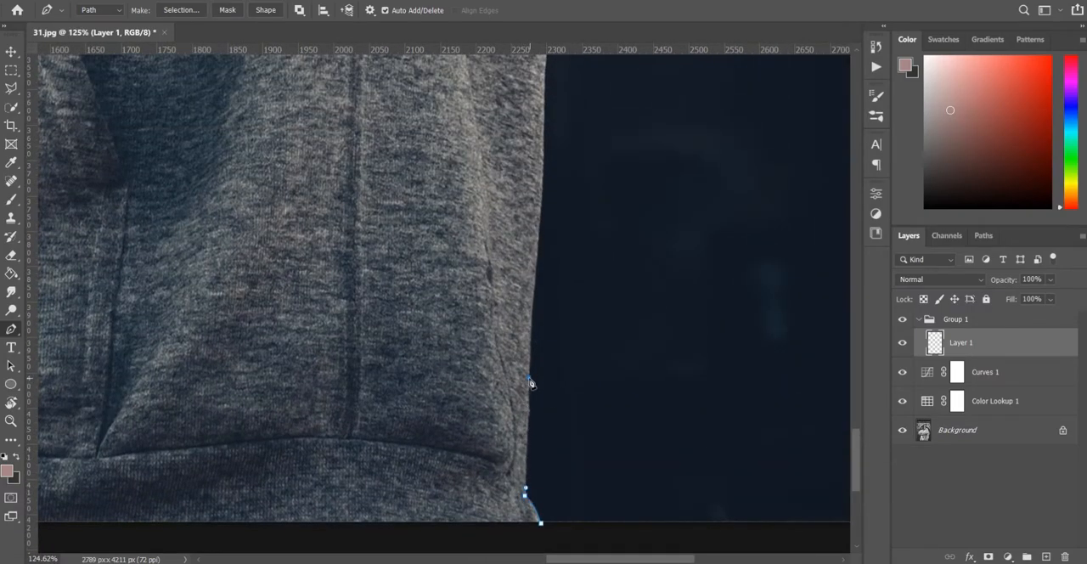
click(531, 322)
click(536, 265)
scroll(544, 226, up, 3)
click(542, 278)
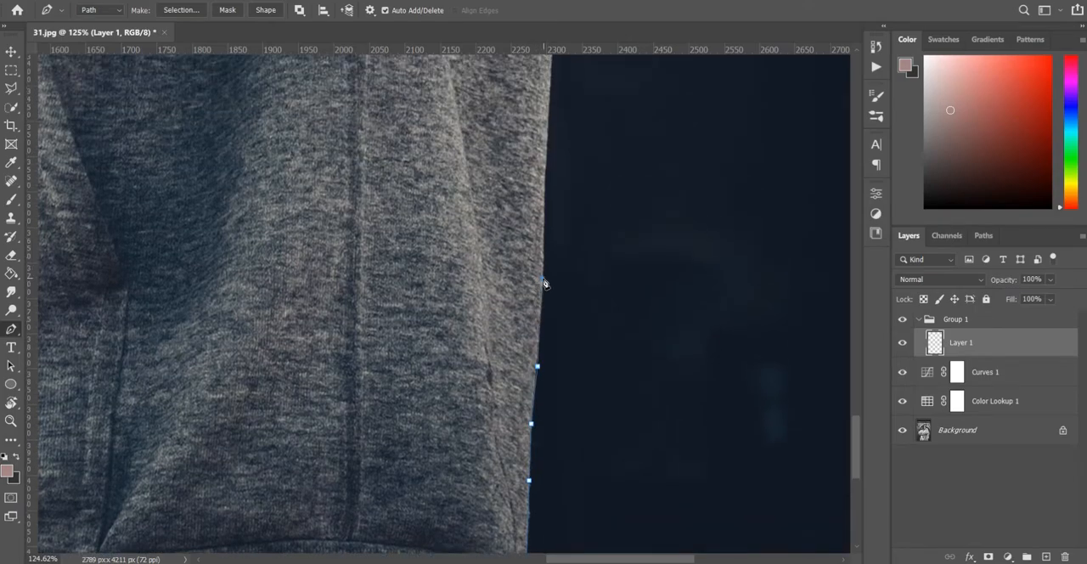
click(545, 226)
scroll(547, 231, up, 3)
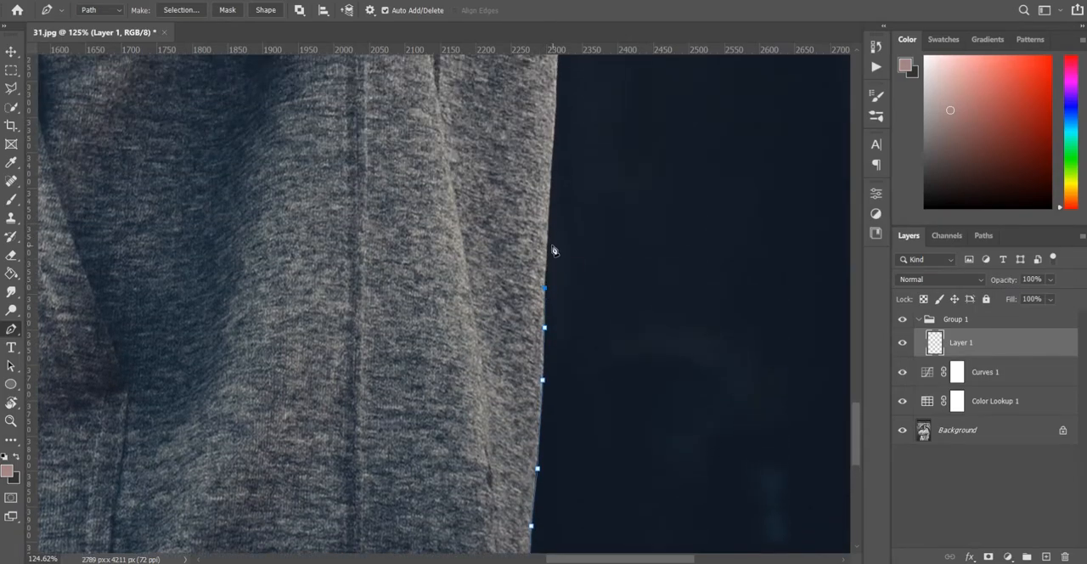
scroll(553, 249, down, 5)
scroll(556, 281, up, 2)
click(556, 290)
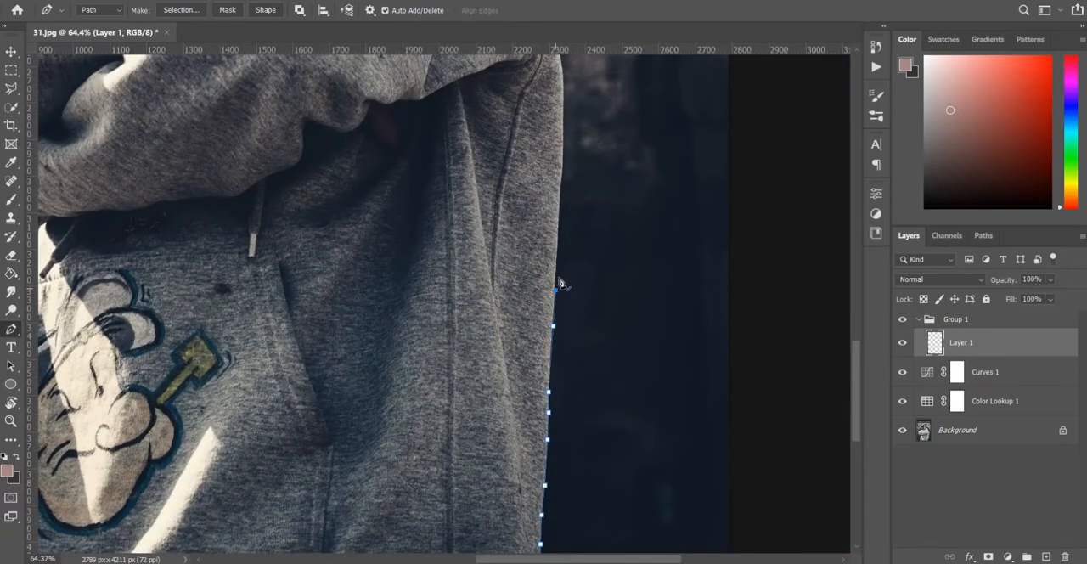
Extend the path along the hoodie's right side up to where the sleeve meets the body
scroll(560, 241, up, 3)
click(561, 287)
click(564, 255)
click(563, 229)
click(564, 197)
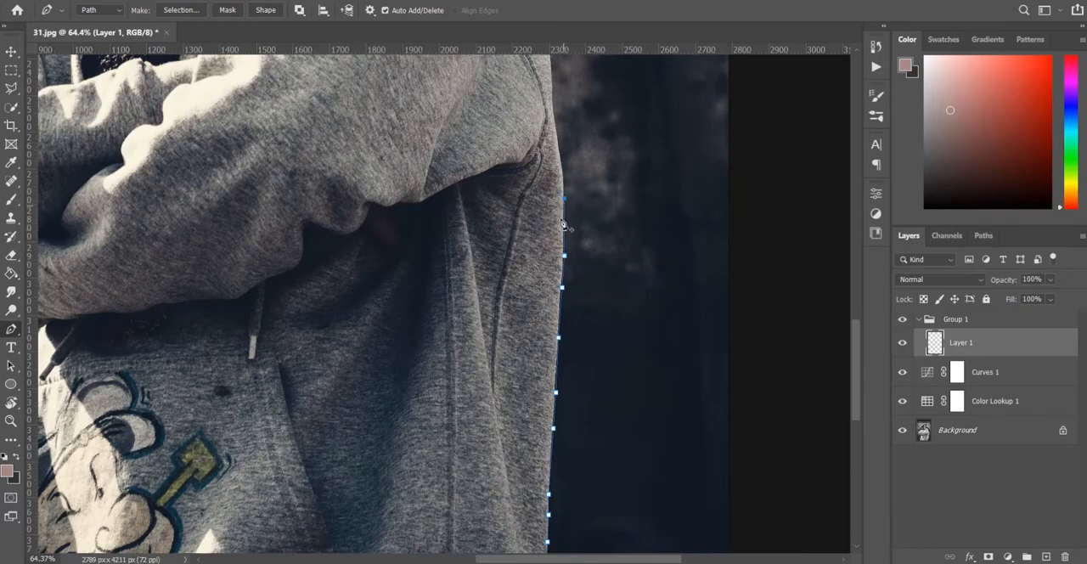
scroll(563, 280, up, 3)
click(562, 268)
click(557, 233)
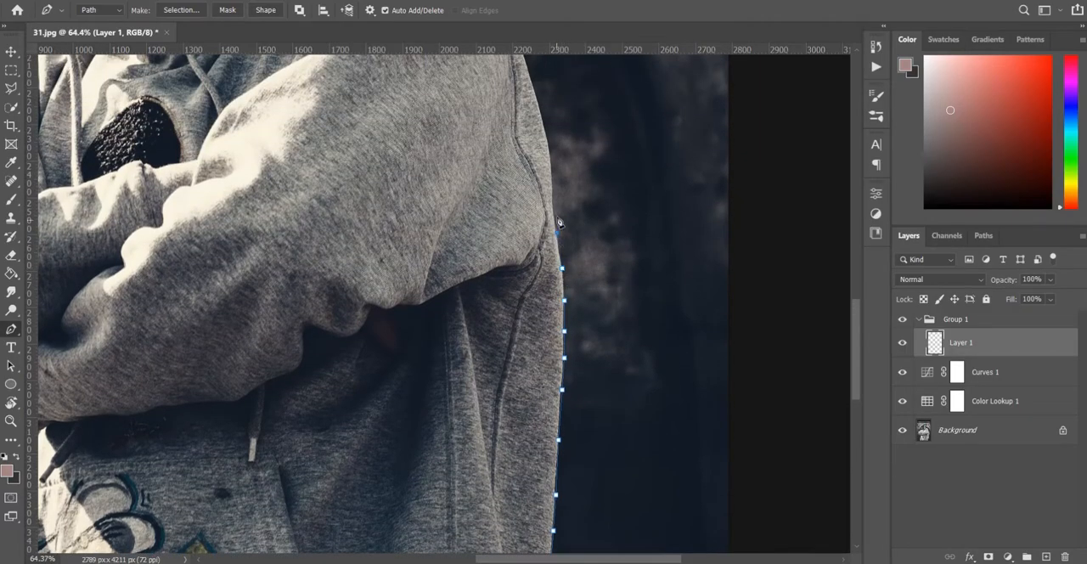
scroll(556, 219, up, 2)
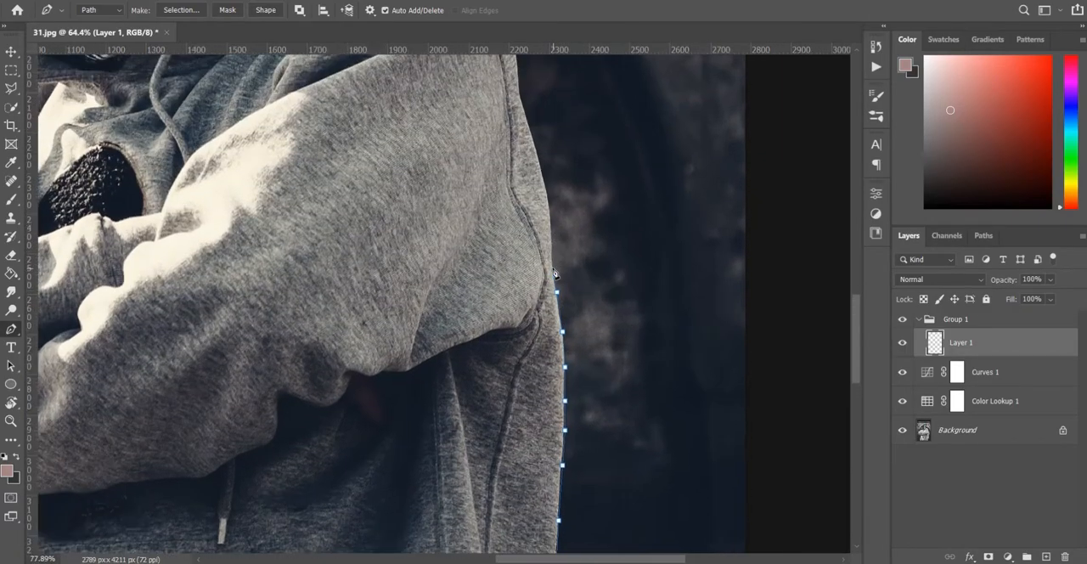
Trace the outer edge of the right sleeve from the armpit seam up to the middle of the upper arm
alt+scroll(554, 223, up, 3)
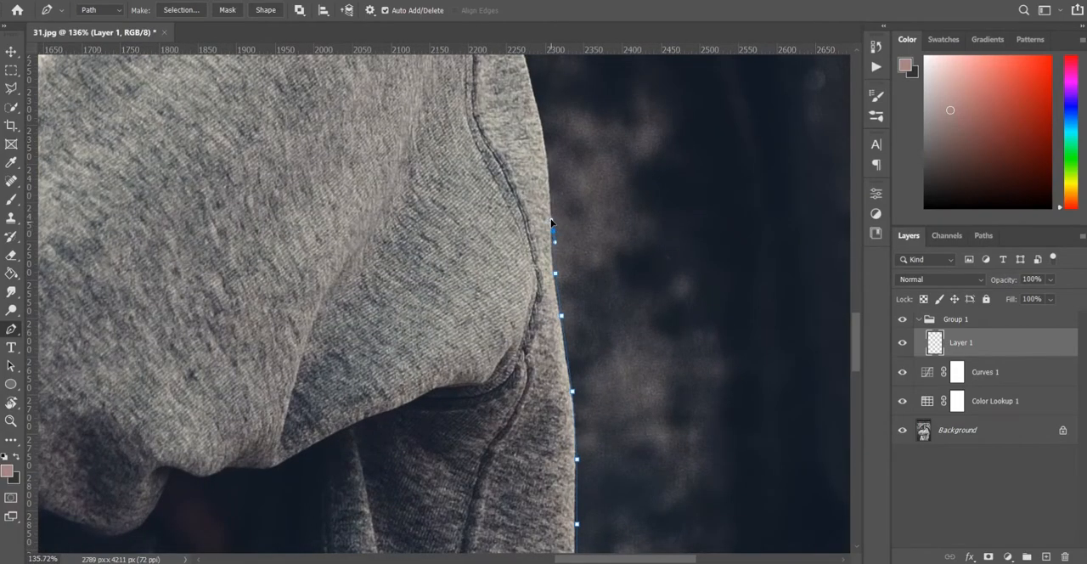
scroll(552, 219, up, 2)
click(553, 273)
click(551, 244)
click(545, 206)
scroll(544, 242, up, 4)
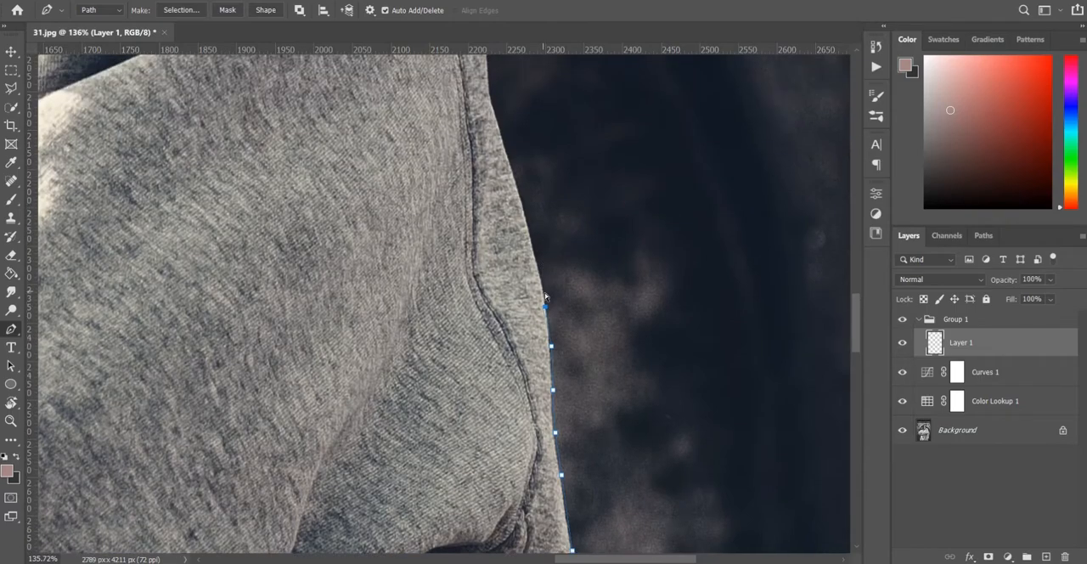
click(546, 303)
click(535, 246)
Trace the upper sleeve's outer edge from mid-arm to the start of the shoulder curve
scroll(535, 246, up, 2)
click(520, 250)
click(501, 186)
scroll(501, 189, up, 5)
click(490, 280)
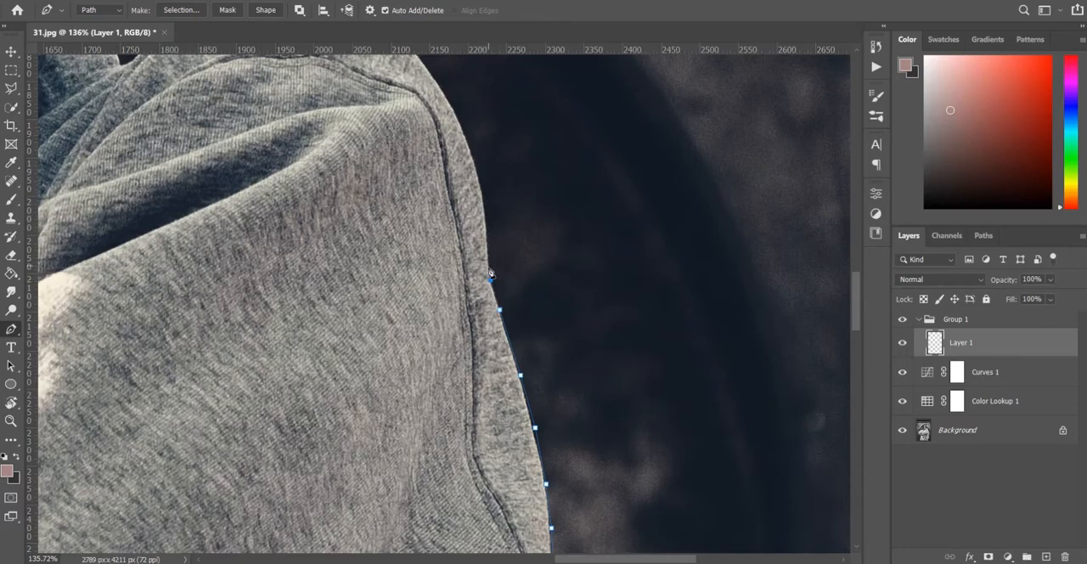
click(484, 197)
click(471, 158)
click(464, 134)
Carry the path around the rounded right shoulder to its highest point
scroll(463, 136, up, 4)
click(441, 193)
click(385, 128)
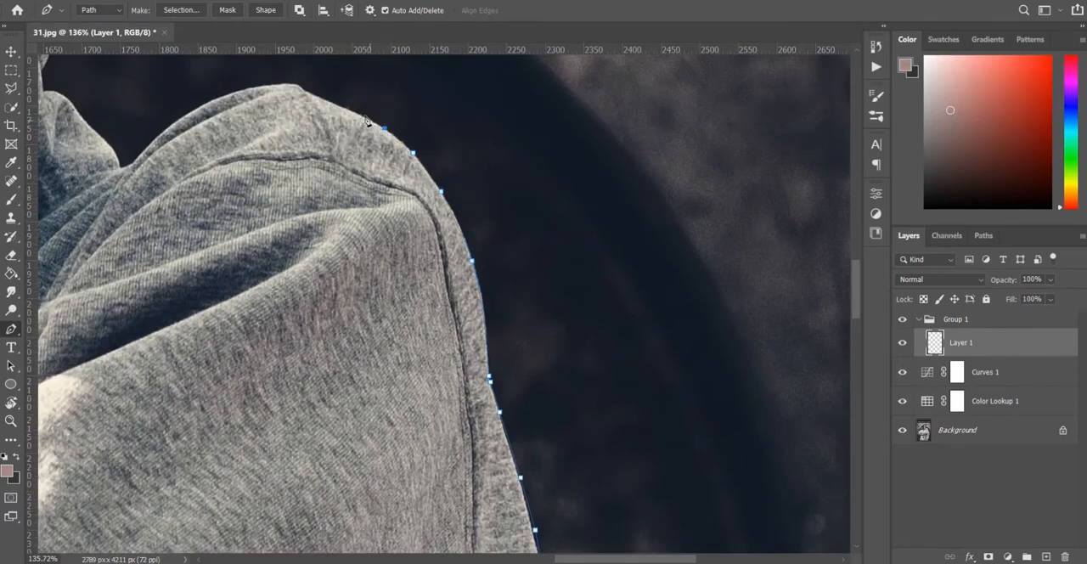
click(284, 82)
click(260, 85)
Run the path down the shoulder into the notch beside the hood and up the fold at the hood's base
drag(136, 163, 90, 224)
click(124, 165)
drag(118, 169, 314, 167)
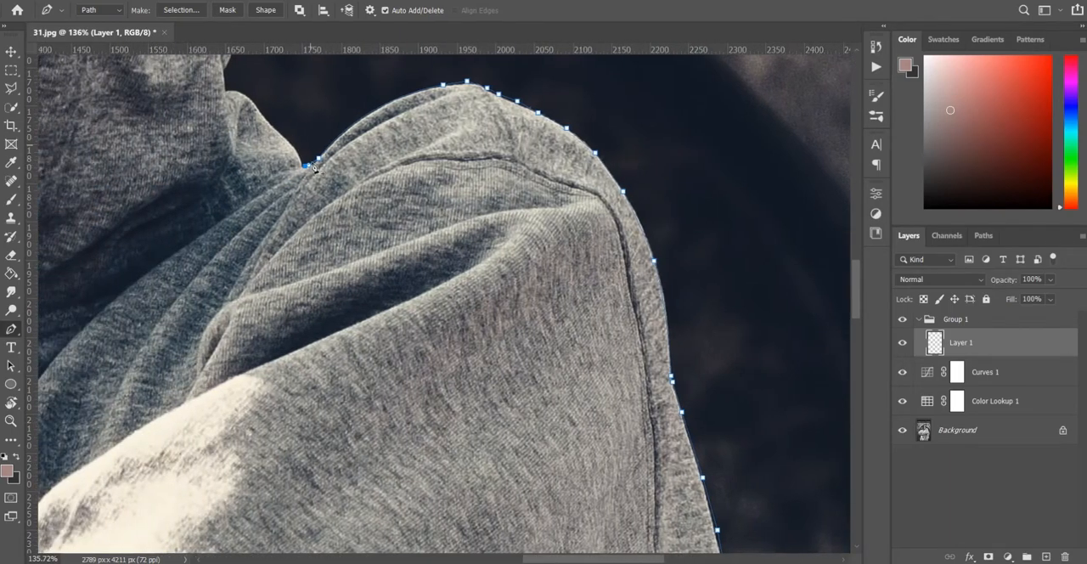
click(270, 121)
click(257, 108)
click(242, 93)
Trace the hood's bulging lower-right edge upward from the neck fold with curved anchor points
scroll(230, 102, up, 3)
scroll(227, 169, up, 2)
drag(238, 154, 236, 114)
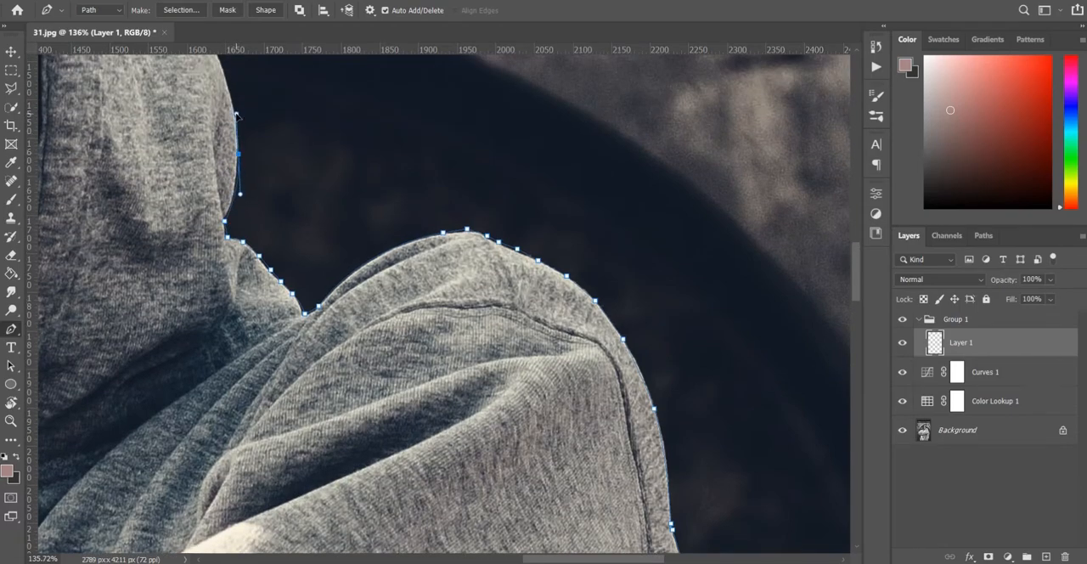
scroll(238, 125, up, 2)
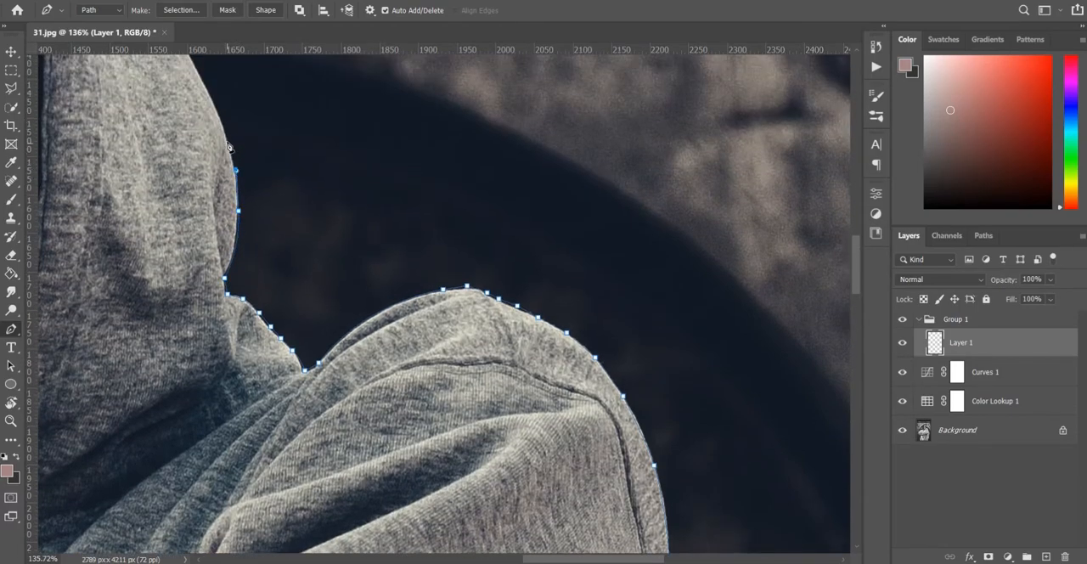
click(227, 140)
scroll(227, 139, up, 4)
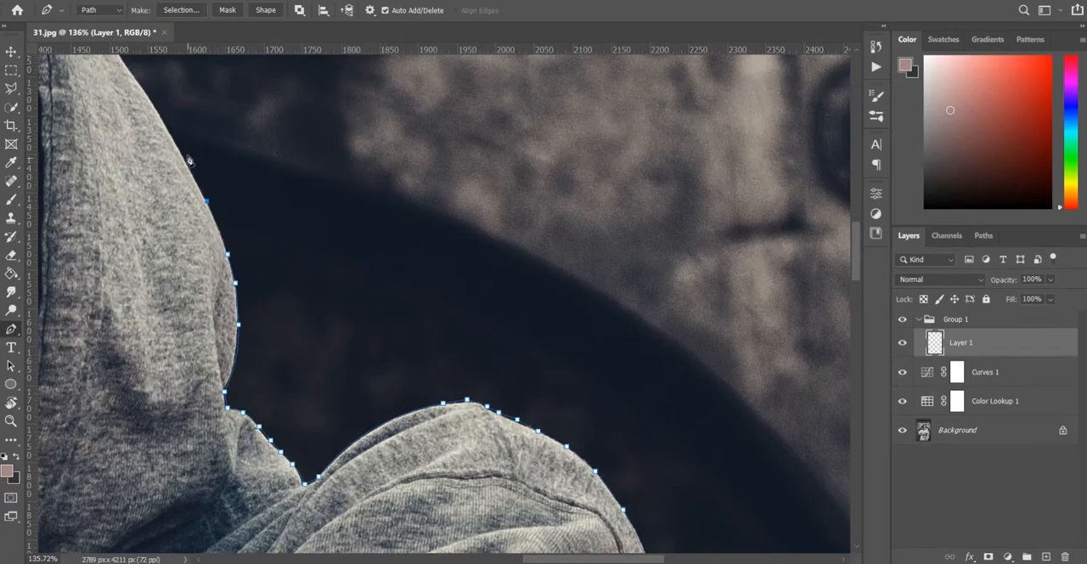
Extend the path up the hood's right edge, past the wall sign toward the crown
scroll(176, 148, down, 3)
scroll(177, 146, up, 6)
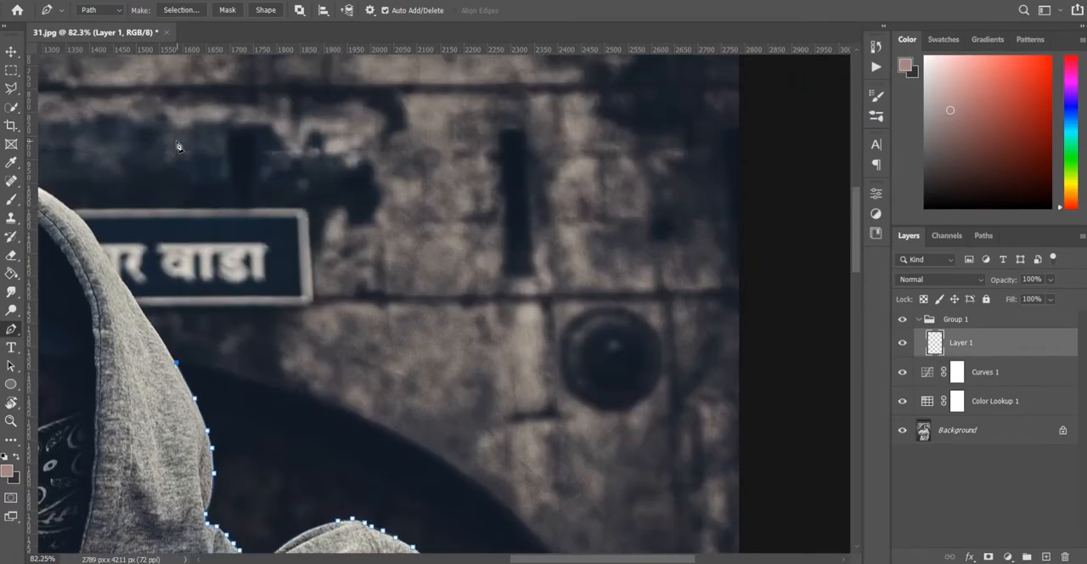
scroll(260, 201, left, 6)
click(345, 326)
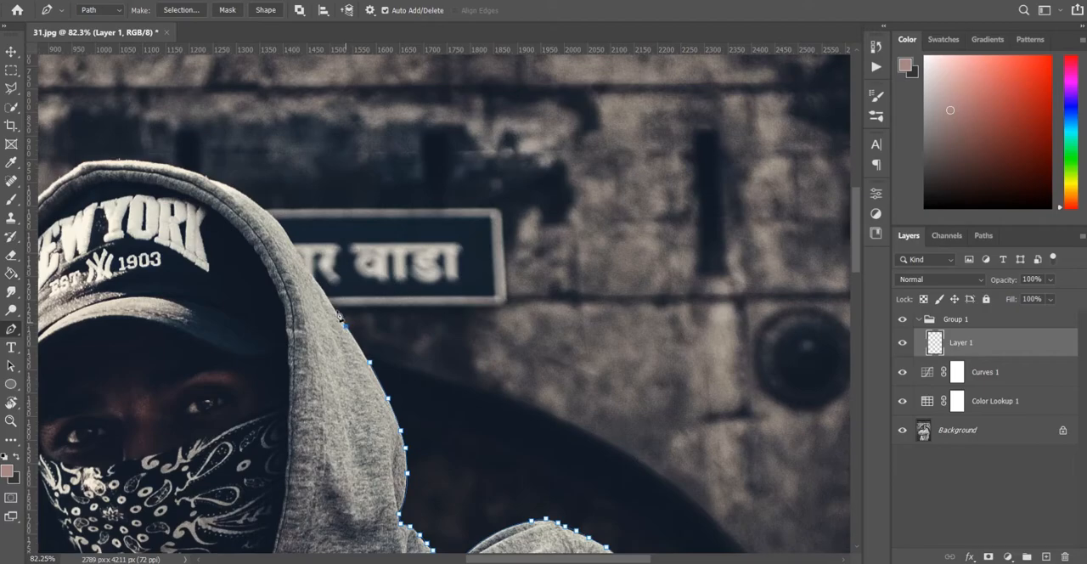
click(308, 270)
click(291, 240)
click(231, 185)
Trace across the top of the hood to its upper-left curve
click(202, 174)
click(172, 163)
click(138, 158)
click(104, 158)
click(59, 176)
click(51, 184)
Redo the last anchor and trace the hood's left edge down beside the face to chin level
scroll(51, 186, left, 7)
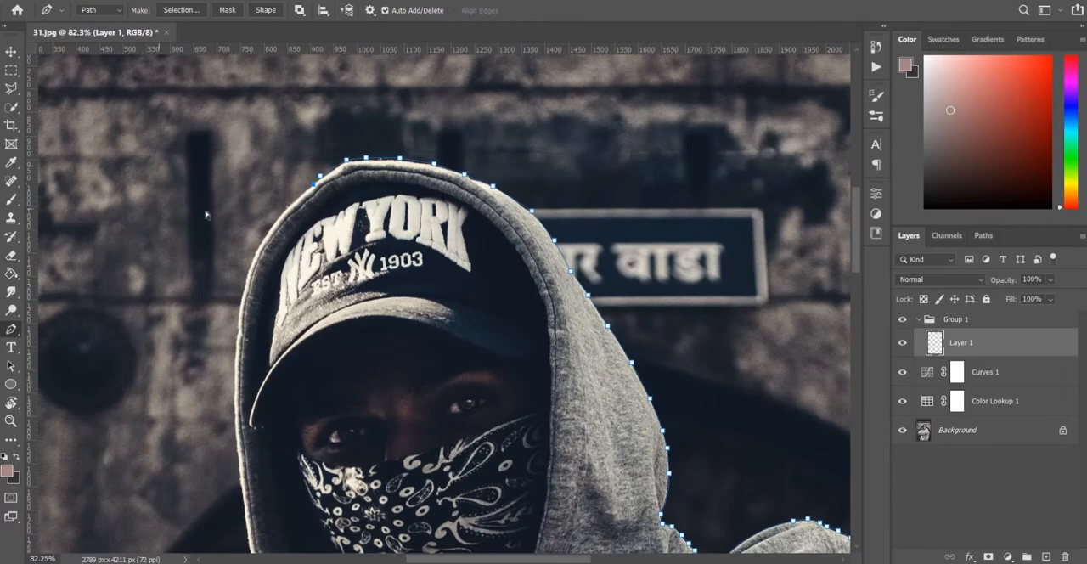
key(ctrl+z)
click(241, 301)
scroll(241, 375, down, 3)
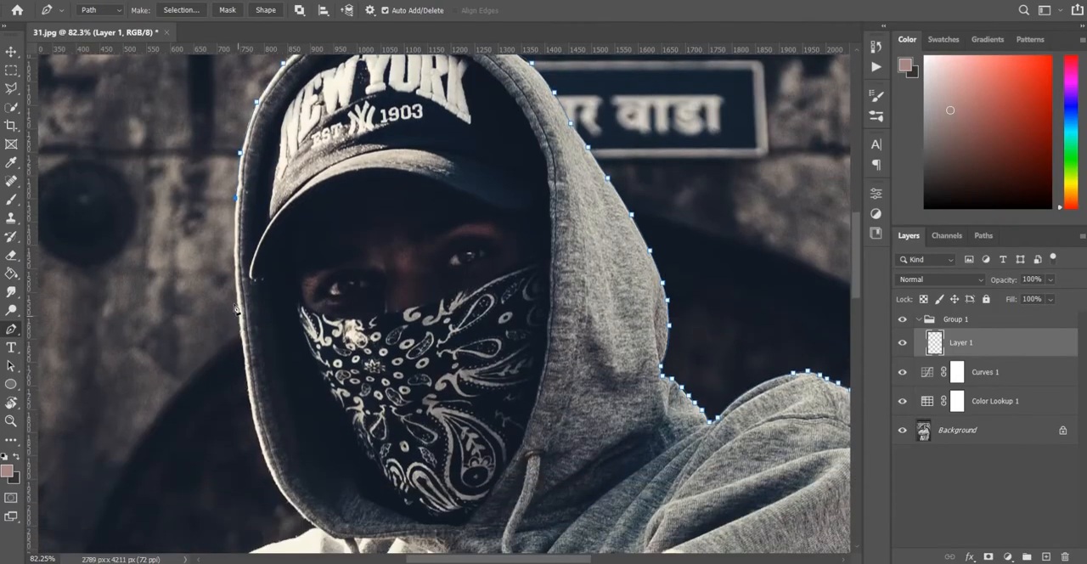
click(234, 258)
click(239, 338)
click(244, 383)
click(253, 431)
Curve the path around the hood's lower-left corner toward the bright shoulder
scroll(257, 435, down, 2)
scroll(258, 428, up, 2)
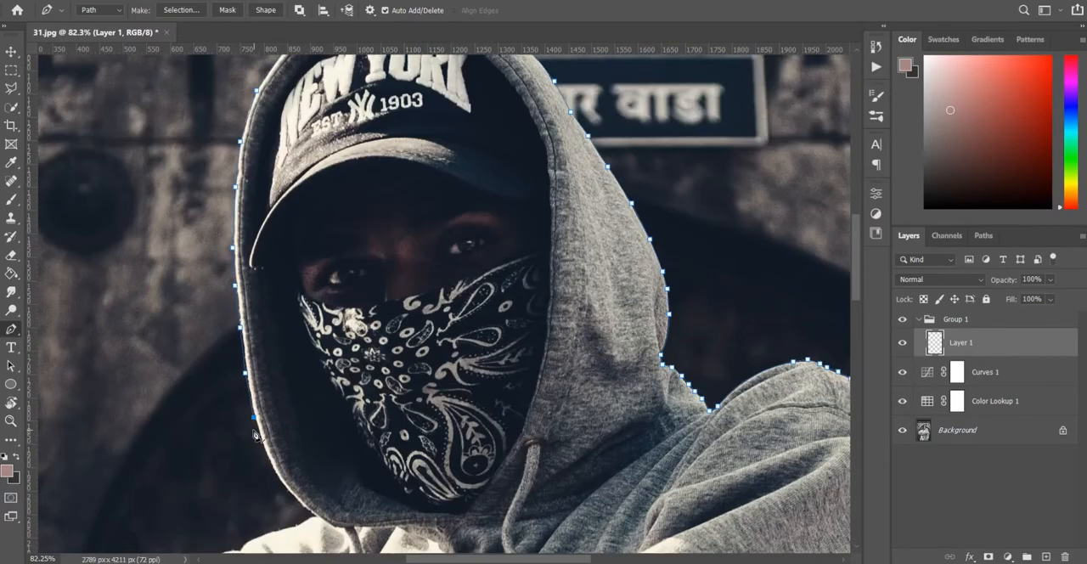
scroll(261, 391, down, 3)
scroll(263, 379, up, 4)
drag(296, 352, 328, 389)
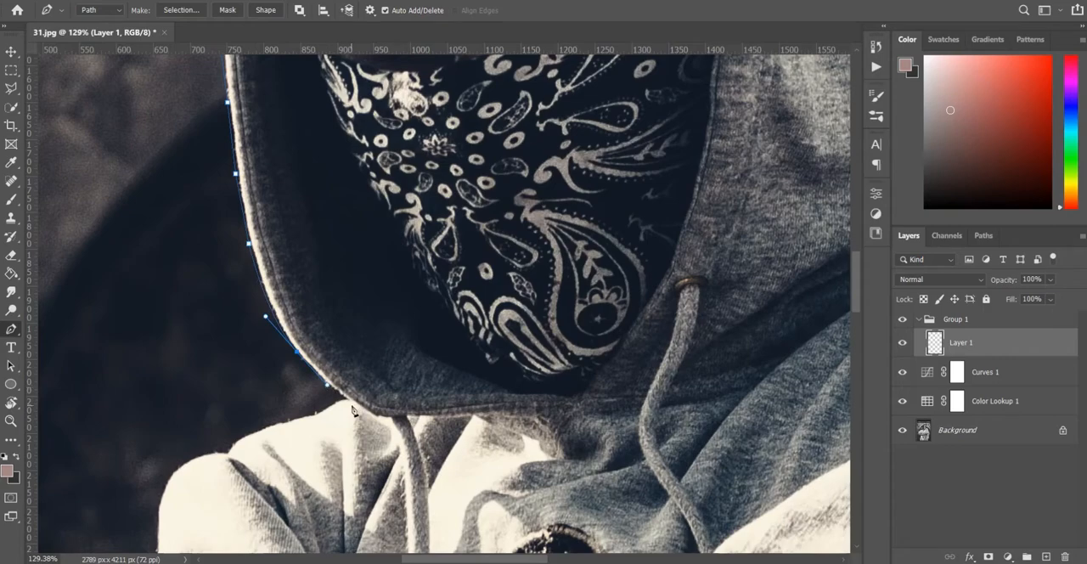
Extend the path from the hood's lower-left corner along the top of the bright left shoulder
click(320, 412)
click(292, 418)
click(272, 426)
click(255, 430)
click(236, 441)
click(230, 449)
click(211, 454)
Curve the path around the rounded left shoulder fold and down to the next sleeve fold
scroll(211, 453, down, 3)
drag(162, 414, 159, 443)
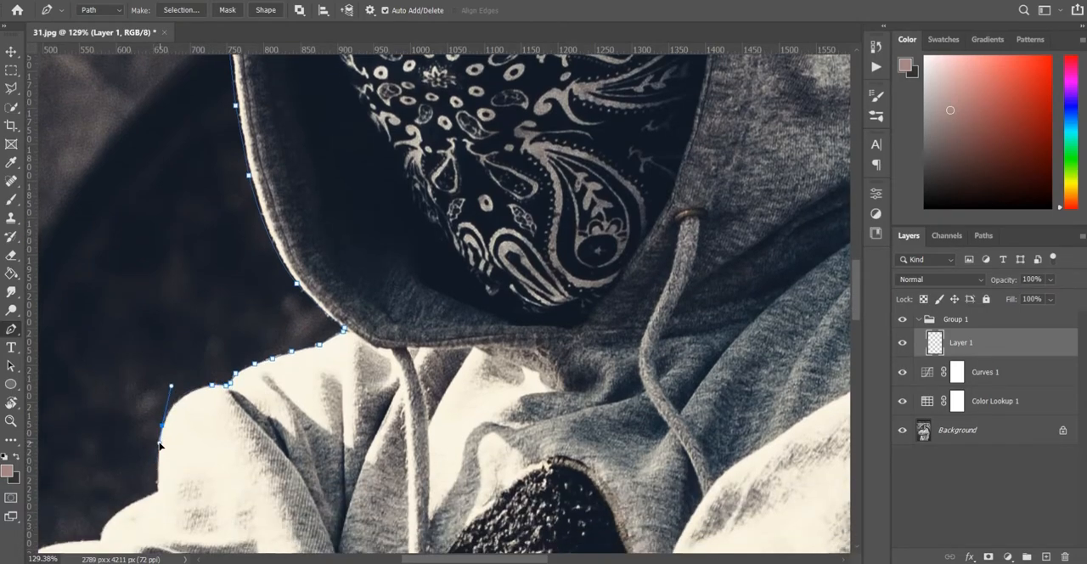
click(157, 457)
click(156, 493)
scroll(153, 502, left, 2)
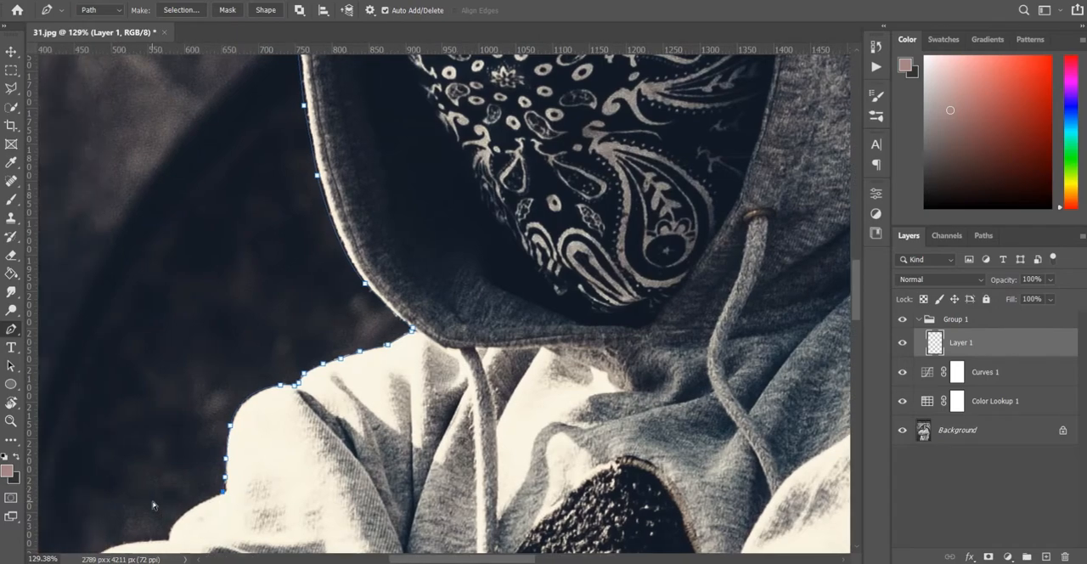
Continue the path over the second sleeve fold and along the upper arm's sloping edge
scroll(153, 503, down, 2)
mouse_move(237, 459)
mouse_down()
mouse_move(222, 495)
mouse_move(227, 466)
mouse_up()
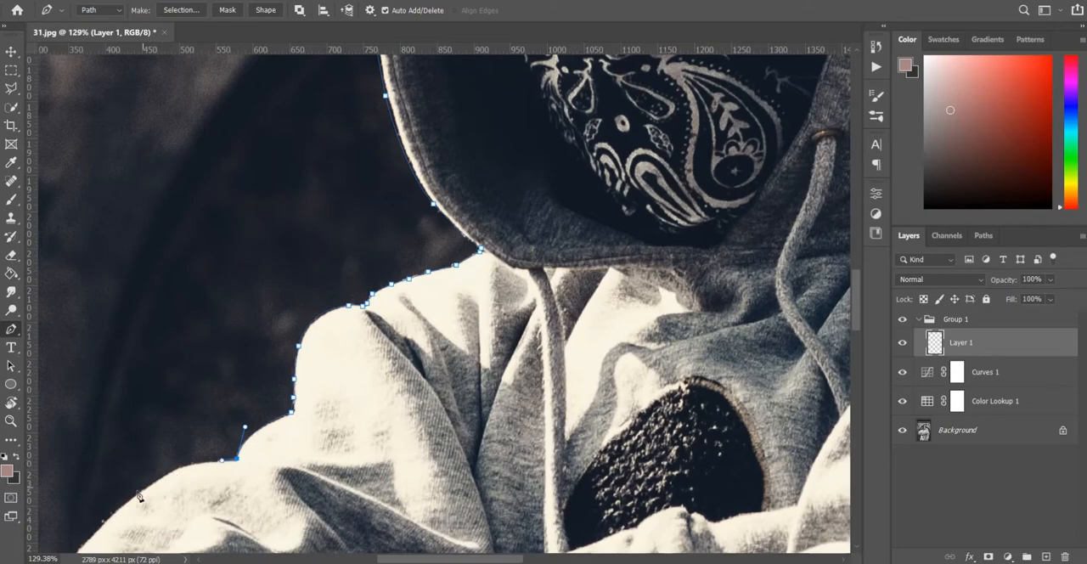
drag(135, 497, 105, 518)
scroll(117, 491, up, 2)
scroll(117, 491, down, 10)
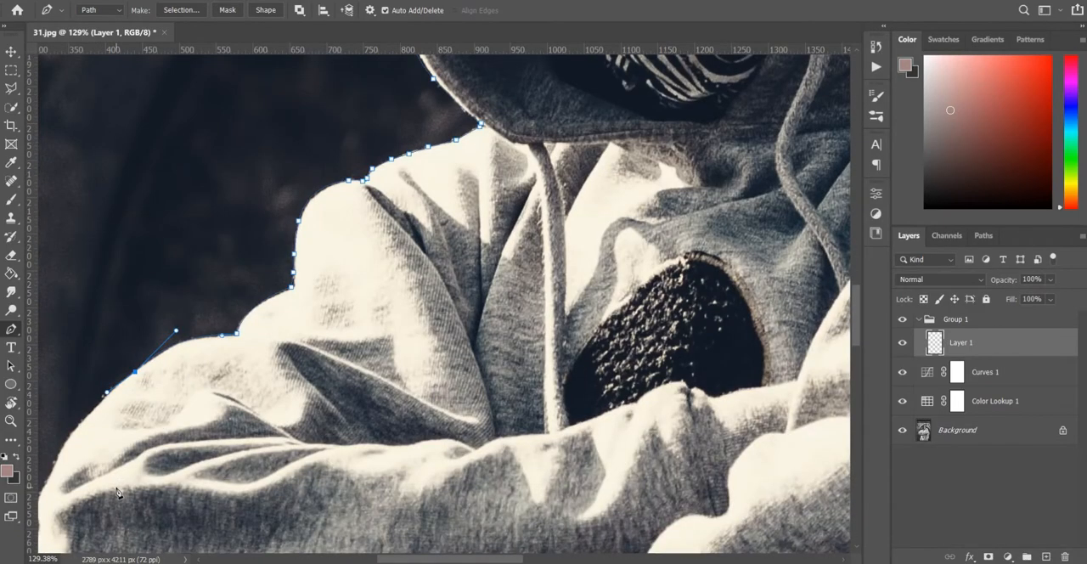
Trace the outer edge of the upper arm down to the start of the folded left elbow
scroll(118, 491, left, 10)
scroll(117, 491, left, 1)
click(207, 430)
click(194, 454)
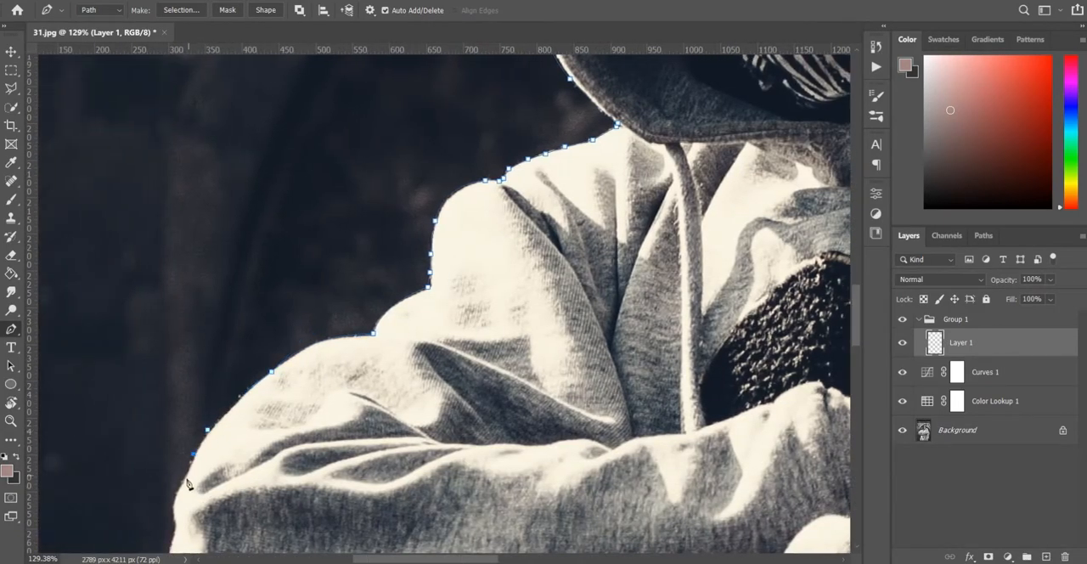
click(173, 510)
click(173, 522)
scroll(173, 522, down, 8)
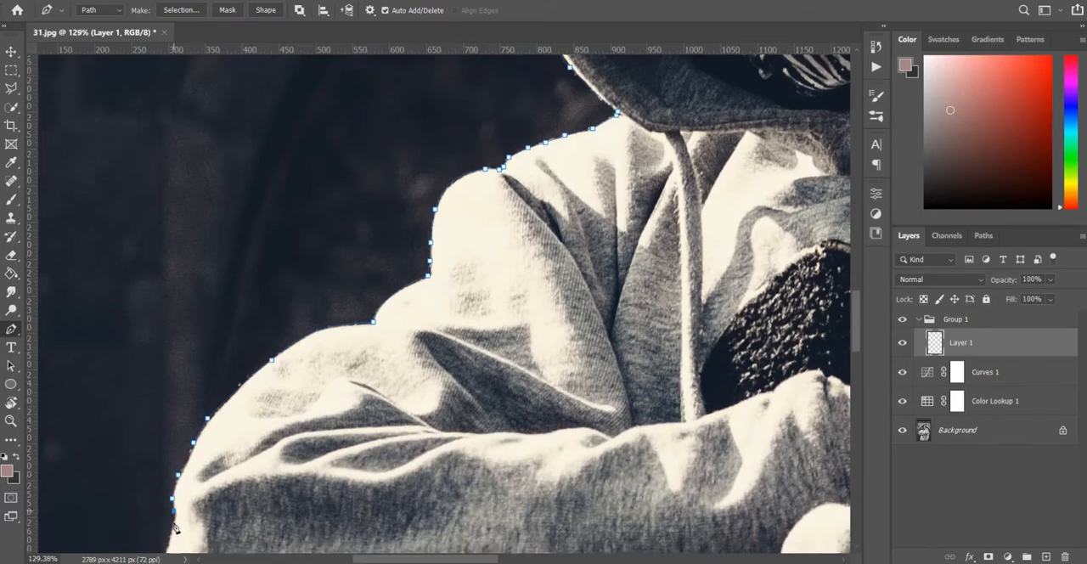
Extend the path down the bright outer edge of the left elbow past its widest point
click(173, 446)
click(165, 475)
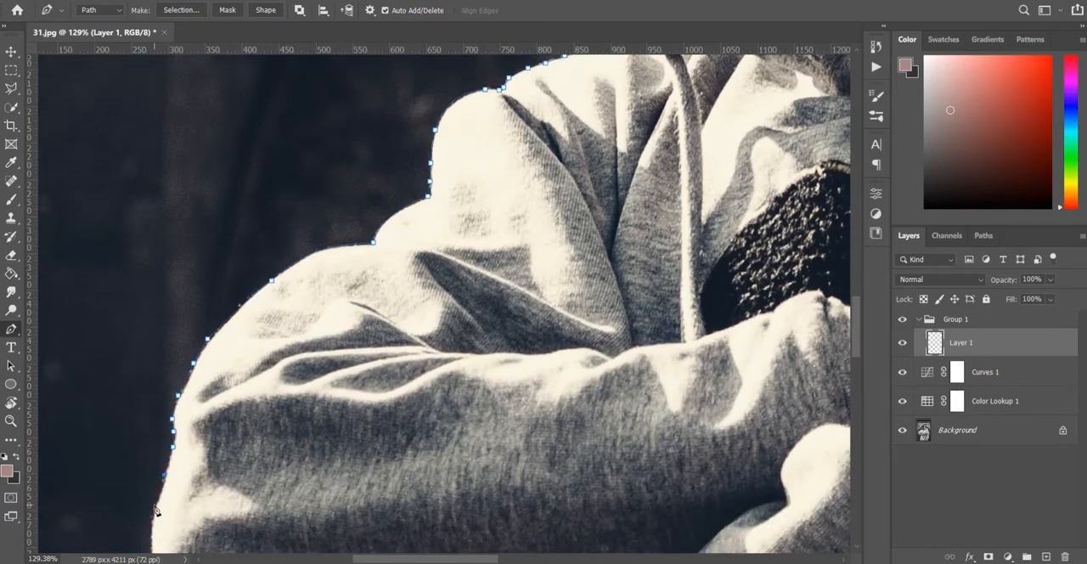
scroll(153, 523, down, 3)
click(152, 470)
click(157, 497)
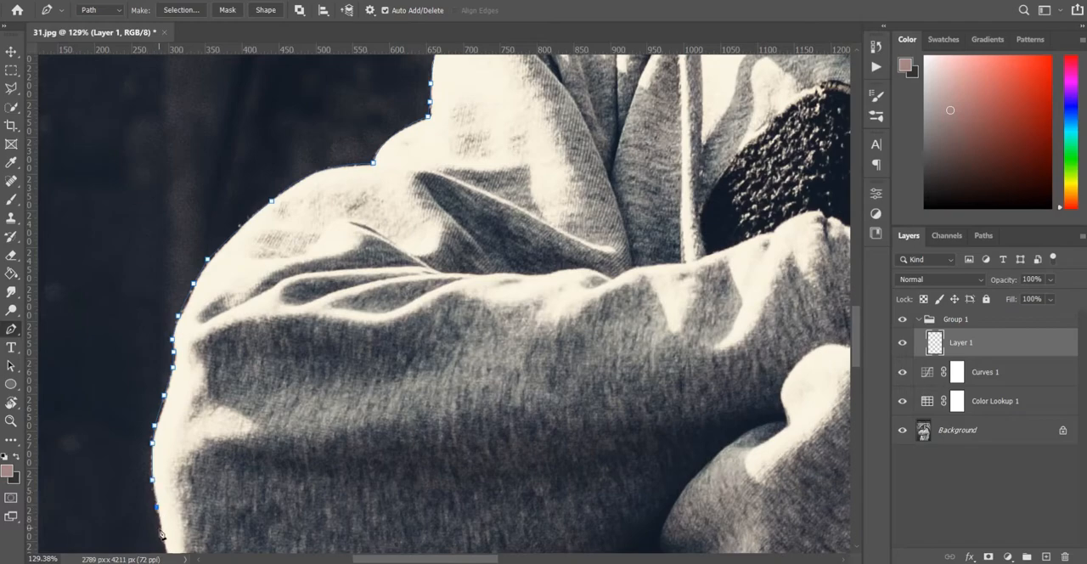
Round the elbow's lower-left curve with path anchors toward the underside of the sleeve
scroll(159, 528, down, 5)
scroll(163, 551, down, 1)
drag(182, 422, 185, 432)
key(ctrl+z)
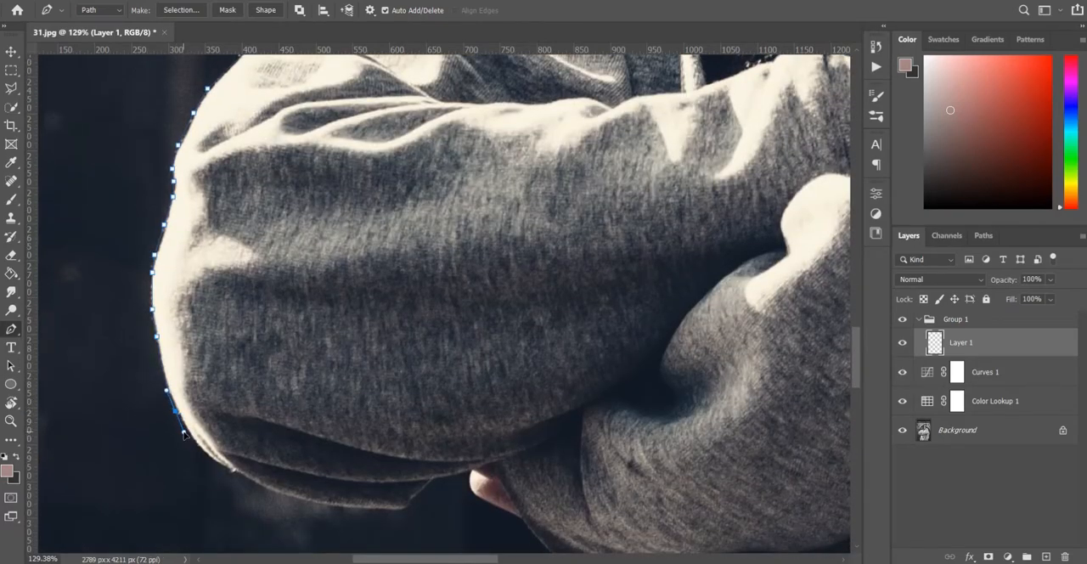
click(201, 451)
click(215, 463)
click(225, 467)
click(239, 475)
Trace the dark underside of the left sleeve with closely spaced anchors up to the cuff fold
click(252, 484)
click(267, 490)
click(280, 495)
click(293, 499)
click(312, 502)
click(329, 504)
click(343, 507)
click(367, 510)
click(384, 512)
click(397, 510)
click(409, 504)
Follow the notch in the sleeve's lower edge up to where the fingertips emerge
drag(426, 488, 429, 489)
click(431, 481)
click(438, 479)
click(451, 476)
click(462, 473)
click(467, 473)
Trace around the visible fingertips and onto the lower edge of the other sleeve
click(467, 480)
click(467, 487)
click(473, 493)
click(481, 499)
click(489, 507)
click(496, 509)
click(503, 513)
click(510, 516)
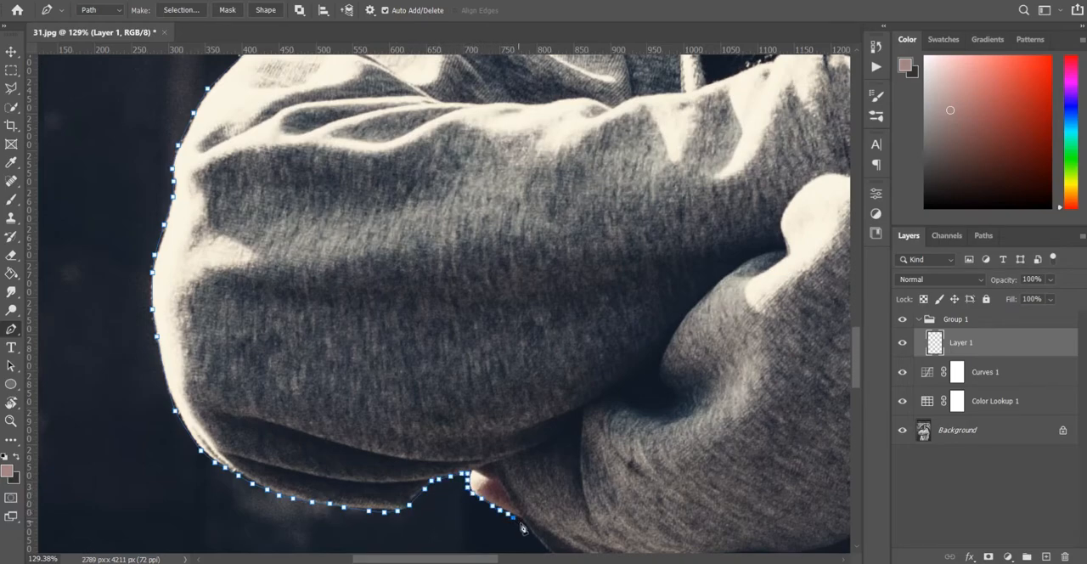
click(516, 519)
click(521, 524)
Continue the path along the underside of the crossed forearm to the hoodie's left body edge
scroll(552, 488, down, 3)
click(526, 392)
click(532, 398)
click(538, 404)
click(545, 409)
click(552, 415)
click(559, 421)
click(566, 426)
click(575, 432)
click(582, 443)
click(575, 454)
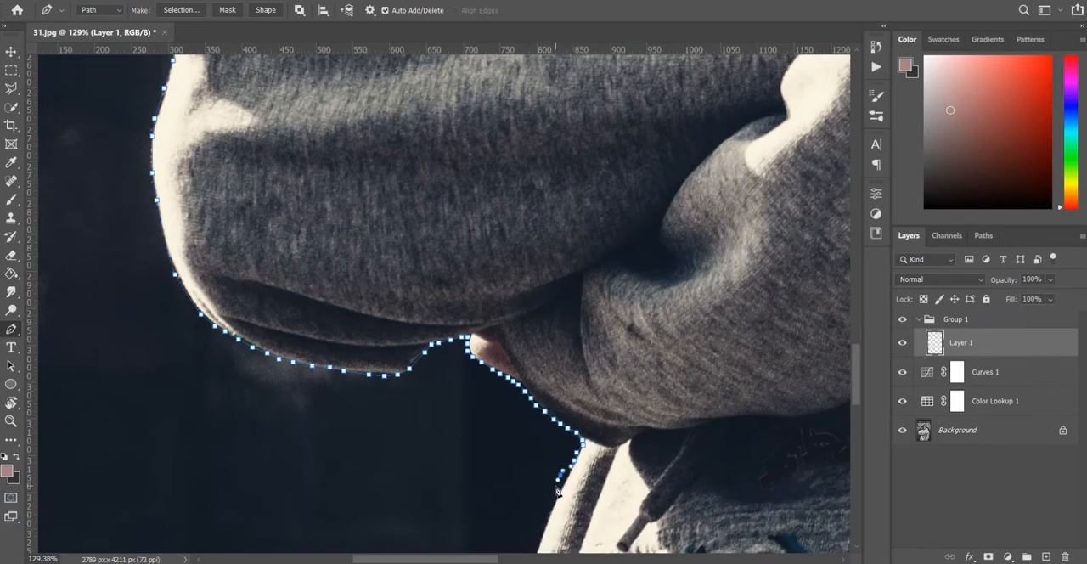
Trace the hoodie's left side from beneath the arms down past the top of the front pocket
scroll(564, 484, down, 2)
click(567, 396)
click(552, 423)
click(533, 480)
scroll(511, 415, down, 4)
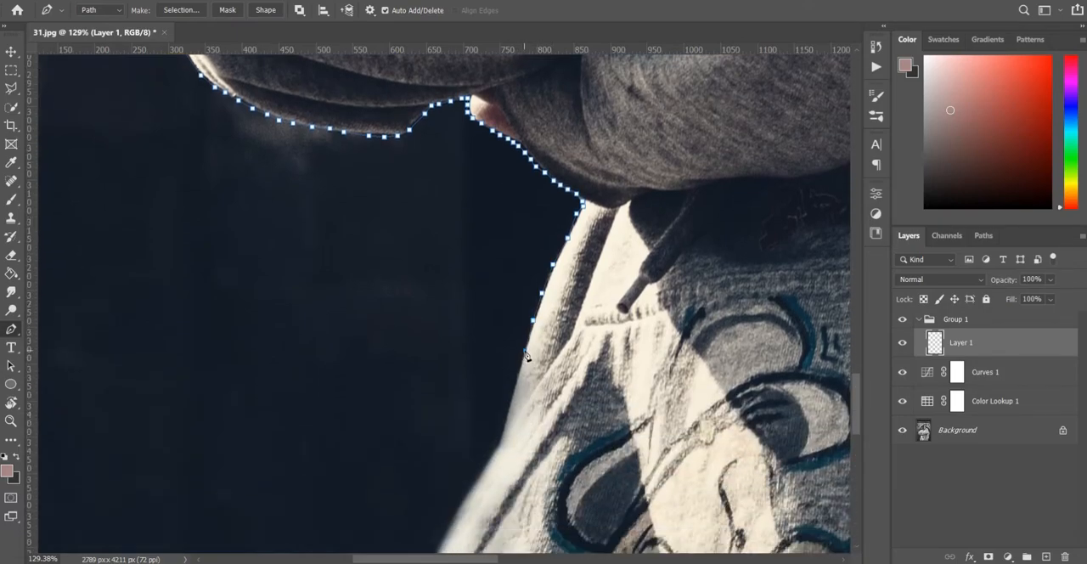
click(514, 383)
click(507, 412)
click(499, 447)
click(481, 472)
Curve the path around the bulge in the hoodie's left side beside the cartoon print
scroll(482, 480, down, 2)
scroll(482, 482, down, 2)
click(458, 350)
click(443, 376)
click(431, 432)
click(437, 460)
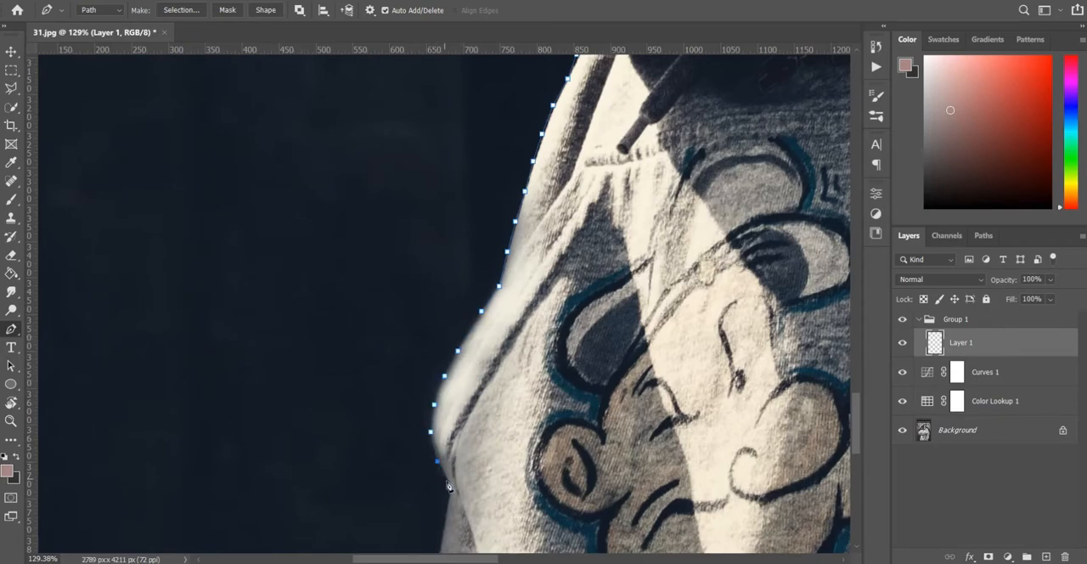
scroll(438, 450, down, 4)
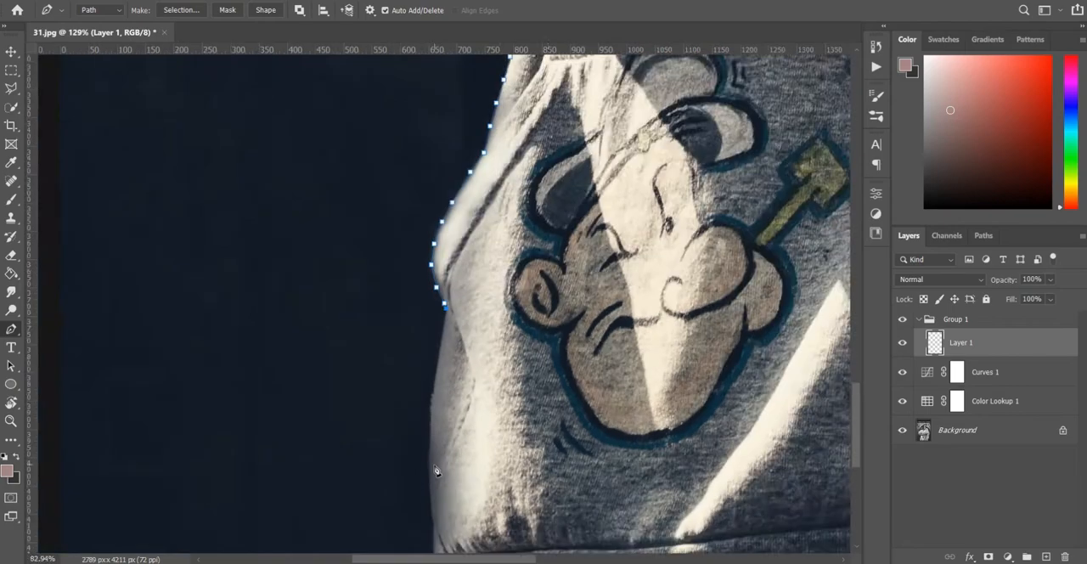
Extend the path down the hoodie's lower left side and around the hem to the image's bottom edge
click(432, 415)
click(432, 449)
click(429, 497)
click(433, 517)
scroll(437, 550, down, 3)
scroll(436, 464, up, 10)
click(441, 431)
click(434, 457)
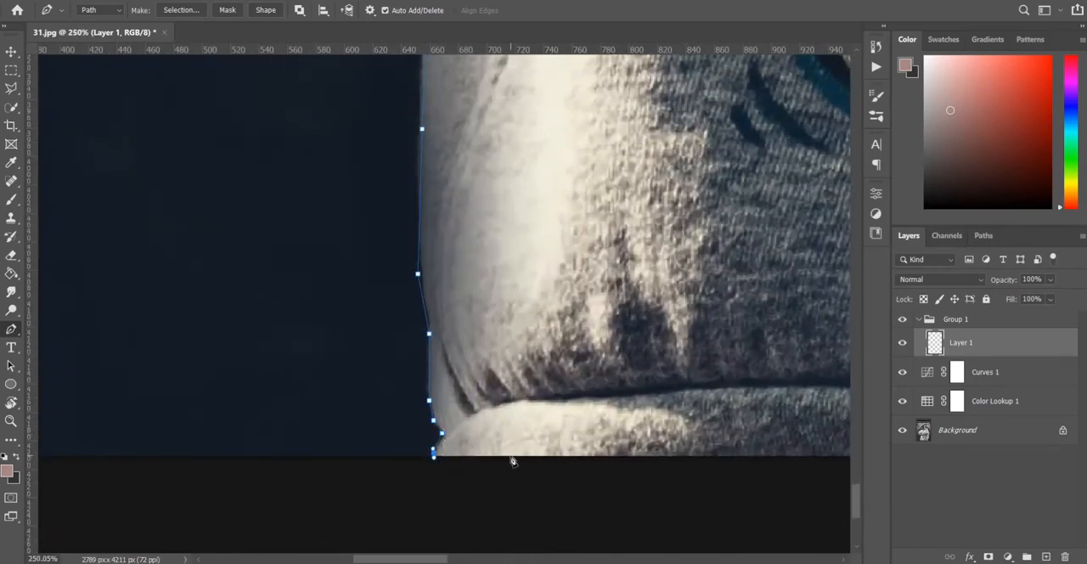
Close the silhouette path along the image's bottom edge at its starting point by the hoodie's right hem
scroll(512, 460, down, 6)
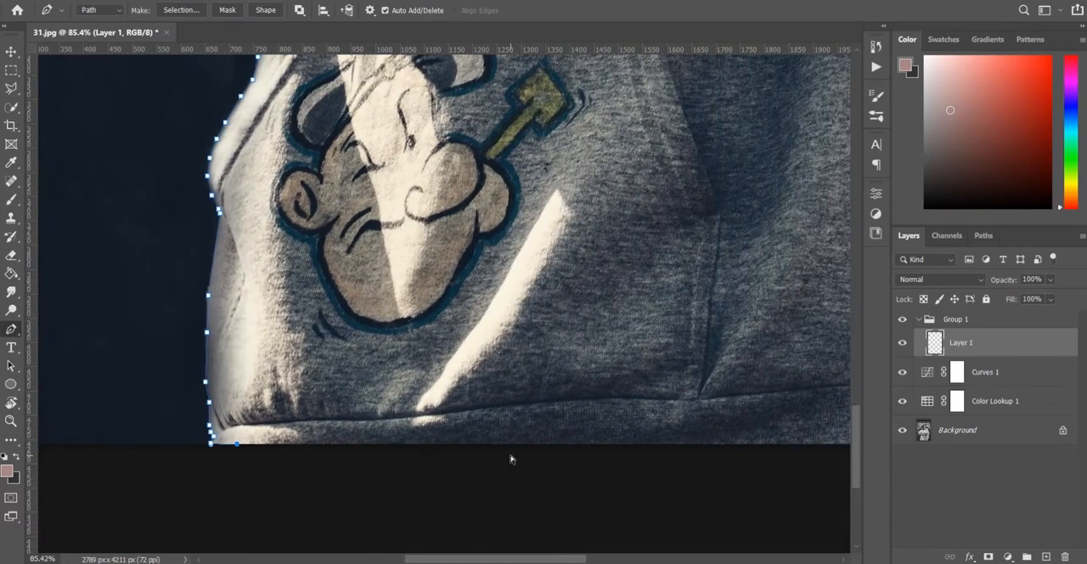
scroll(509, 455, right, 10)
click(743, 444)
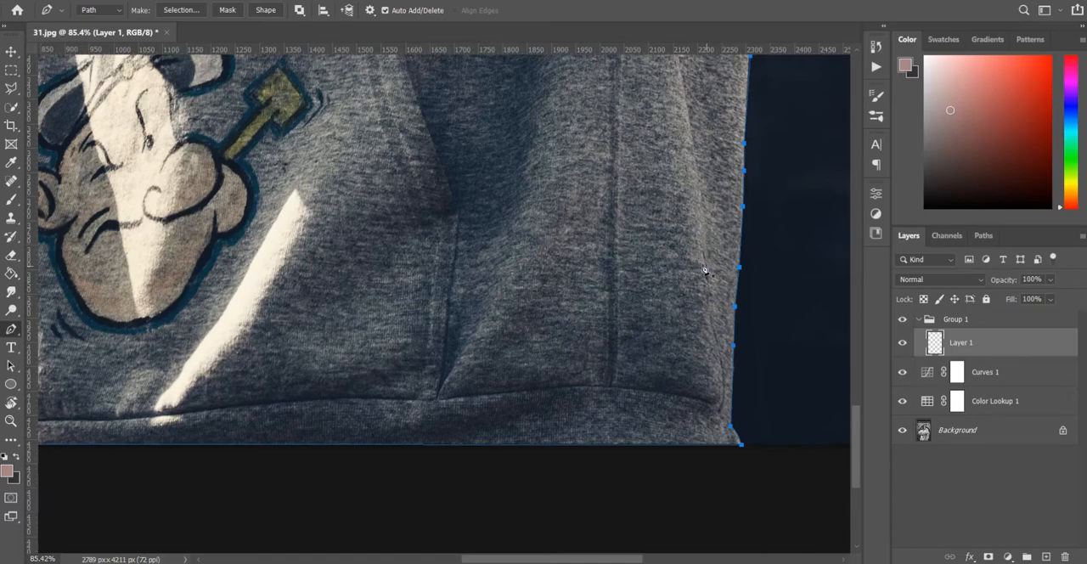
Set the Brush tool to a size of 36 with white as the foreground colour
key(b)
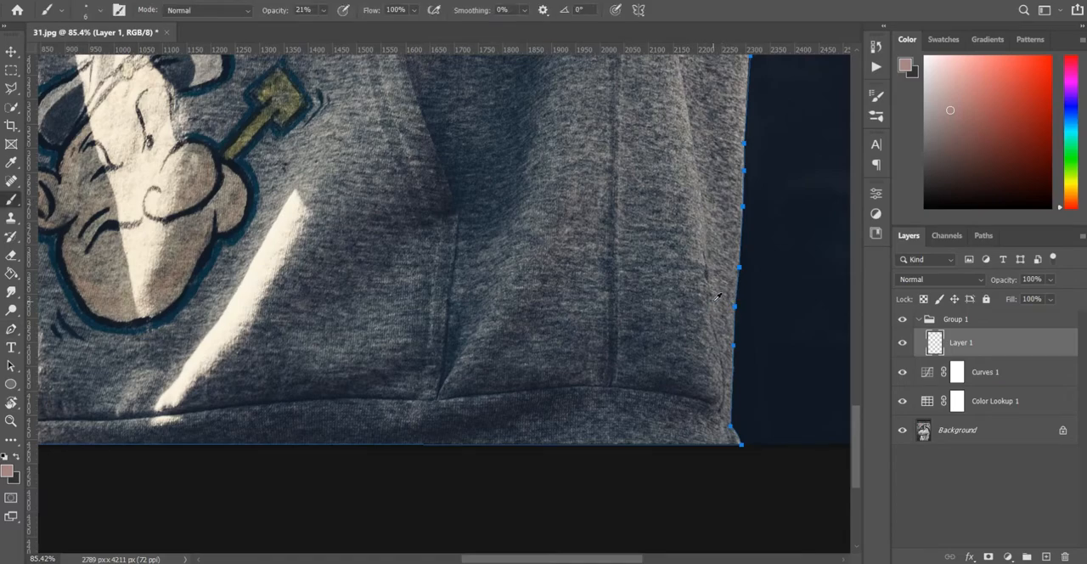
drag(744, 316, 732, 316)
key(d)
key(x)
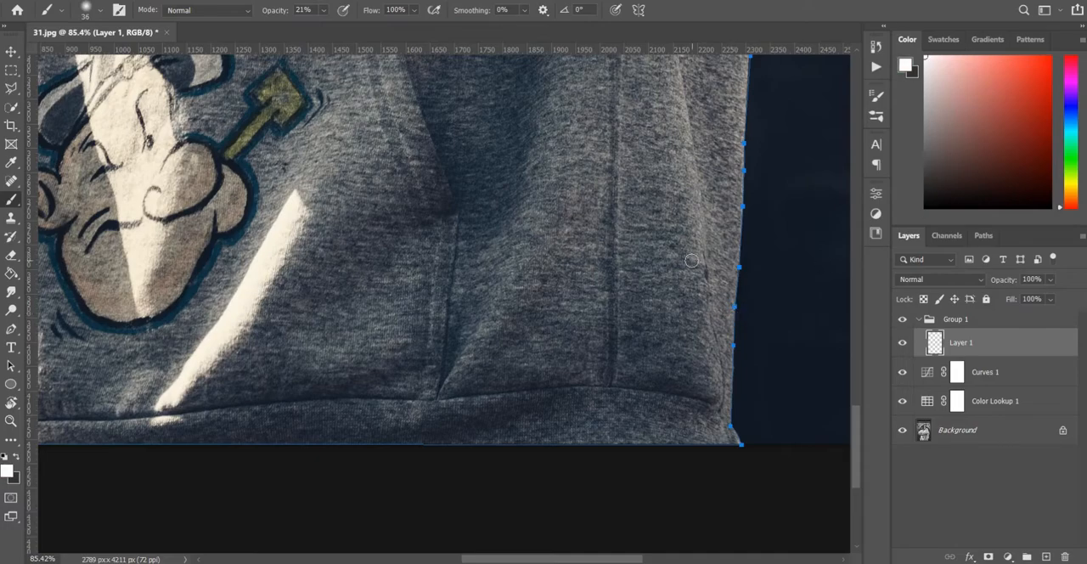
Try to stroke the silhouette path with the white brush at 21% opacity
key(p)
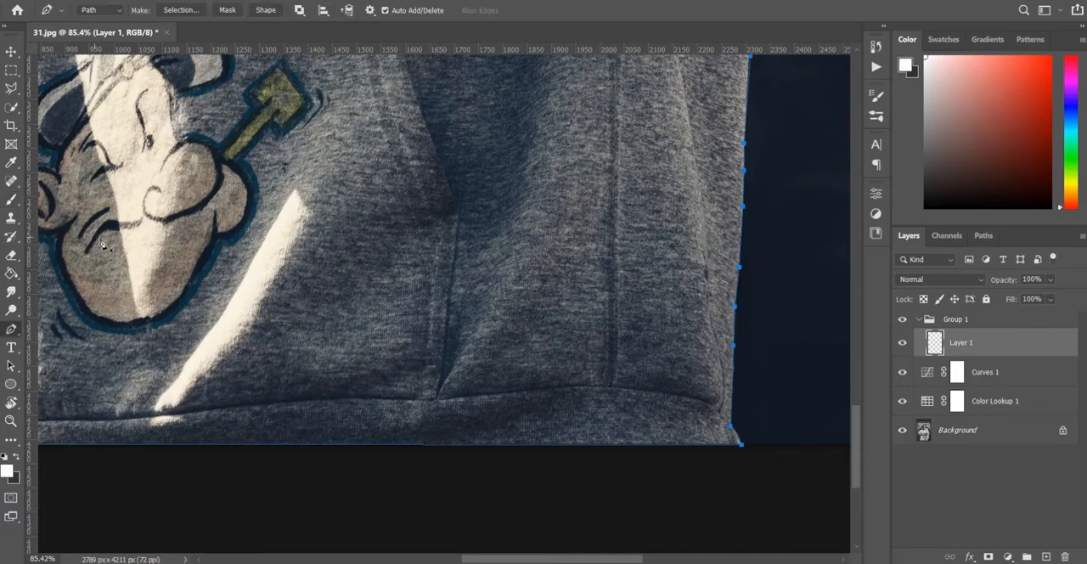
right_click(739, 304)
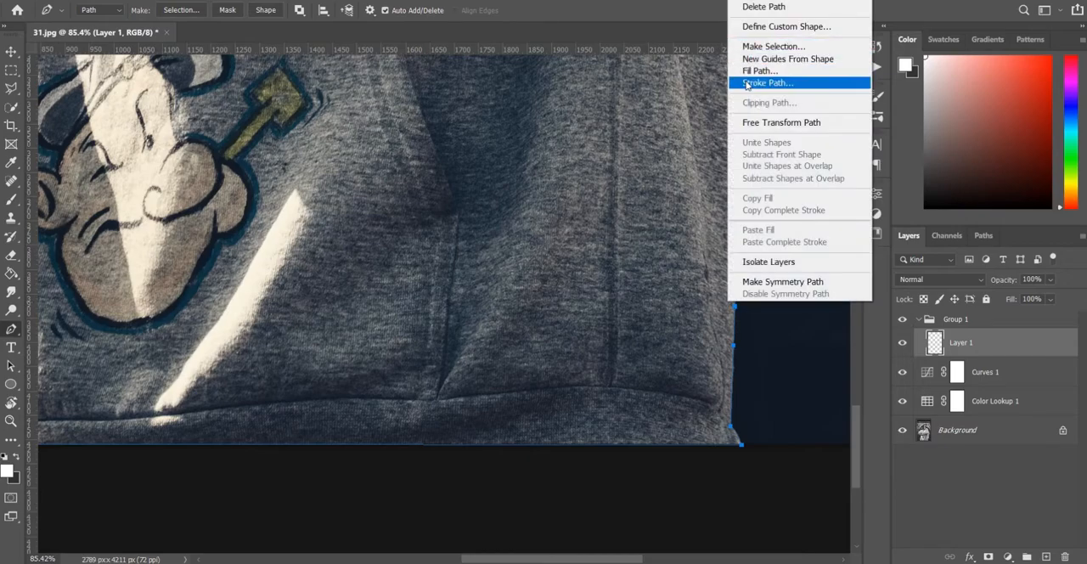
click(760, 82)
click(632, 165)
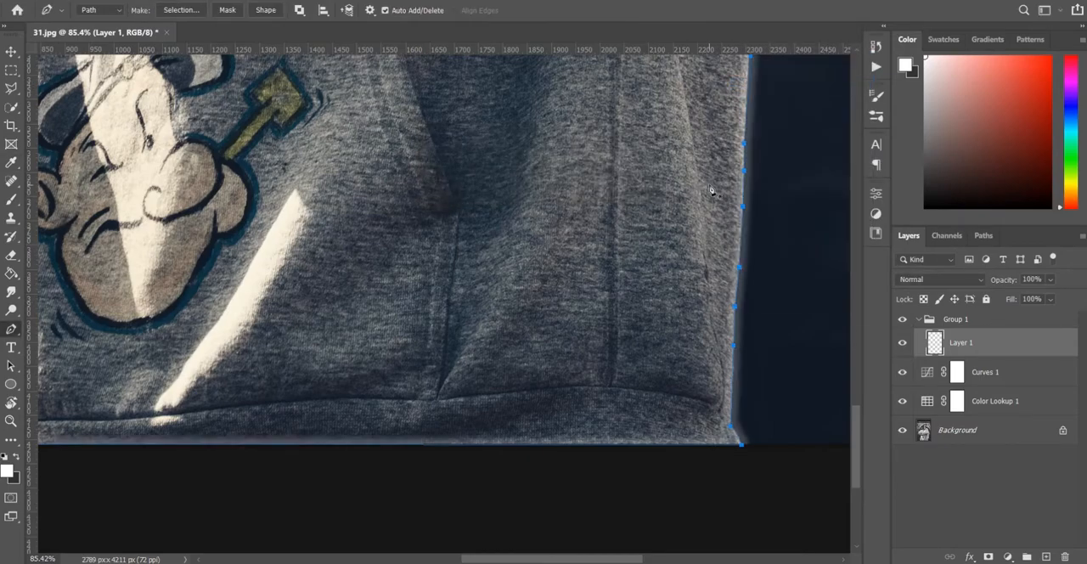
Set the brush to size 35 and 100% opacity, and stroke the path with it without simulated pressure
key(b)
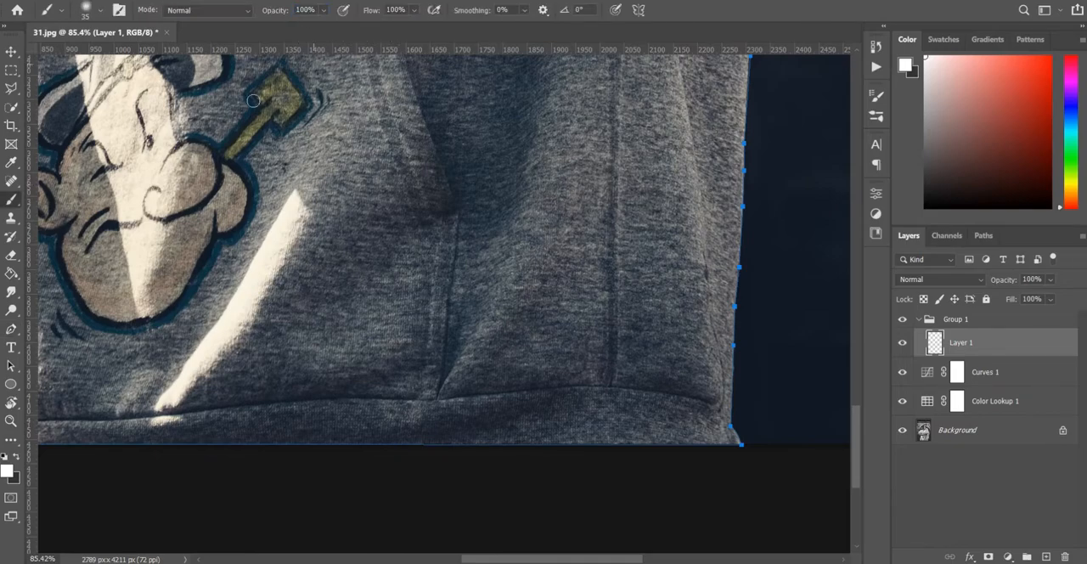
click(16, 328)
right_click(742, 299)
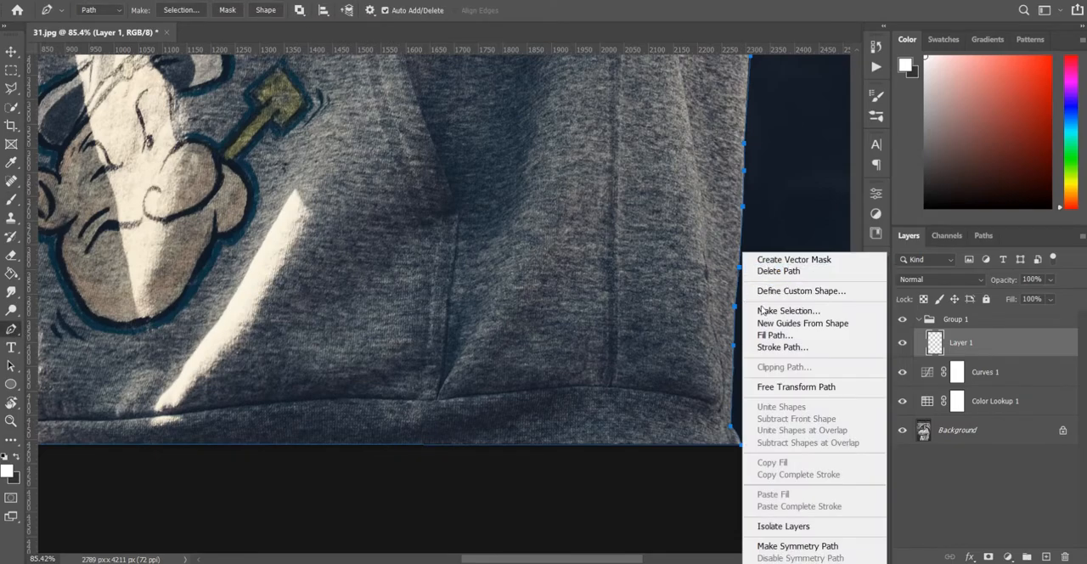
click(761, 348)
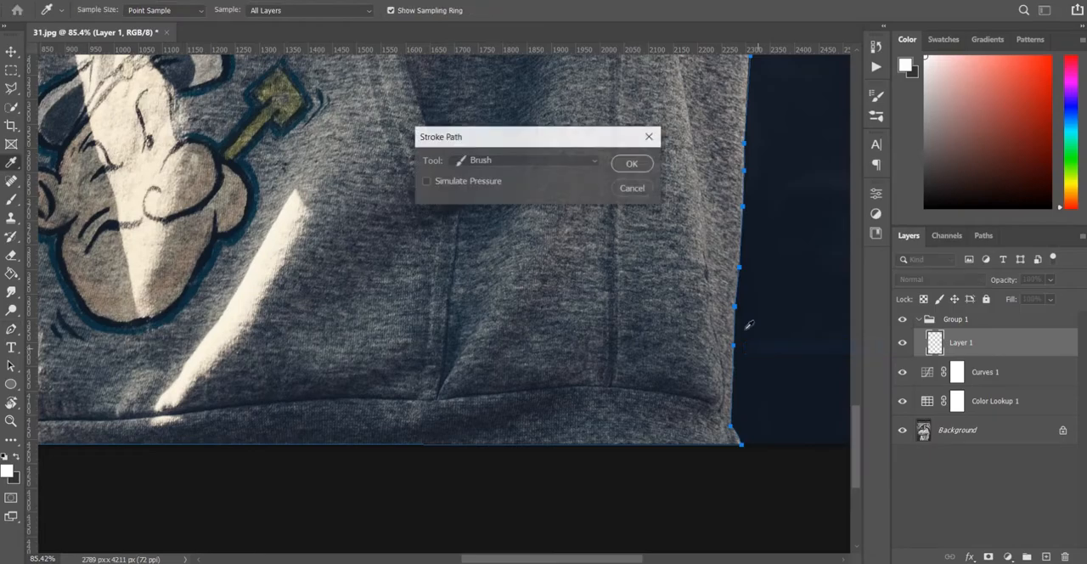
click(635, 164)
Delete the silhouette path, keeping only the white outline stroke
scroll(642, 173, down, 6)
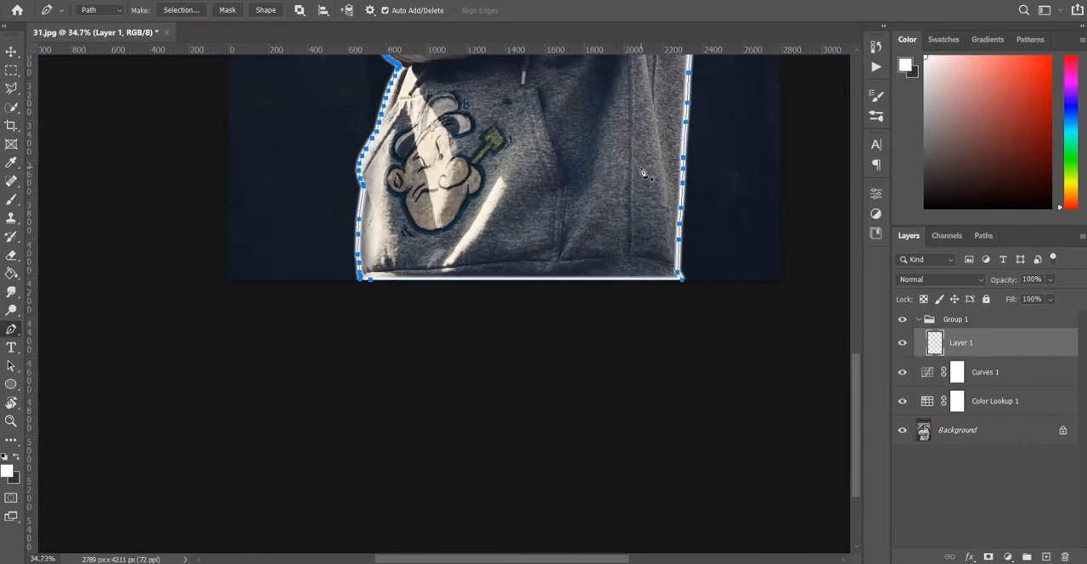
right_click(544, 280)
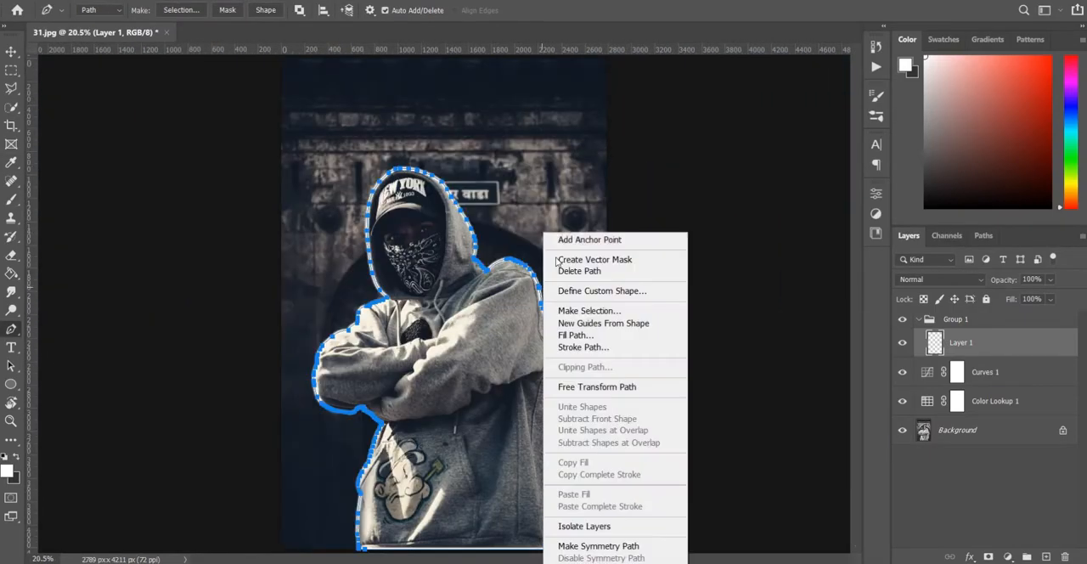
click(586, 270)
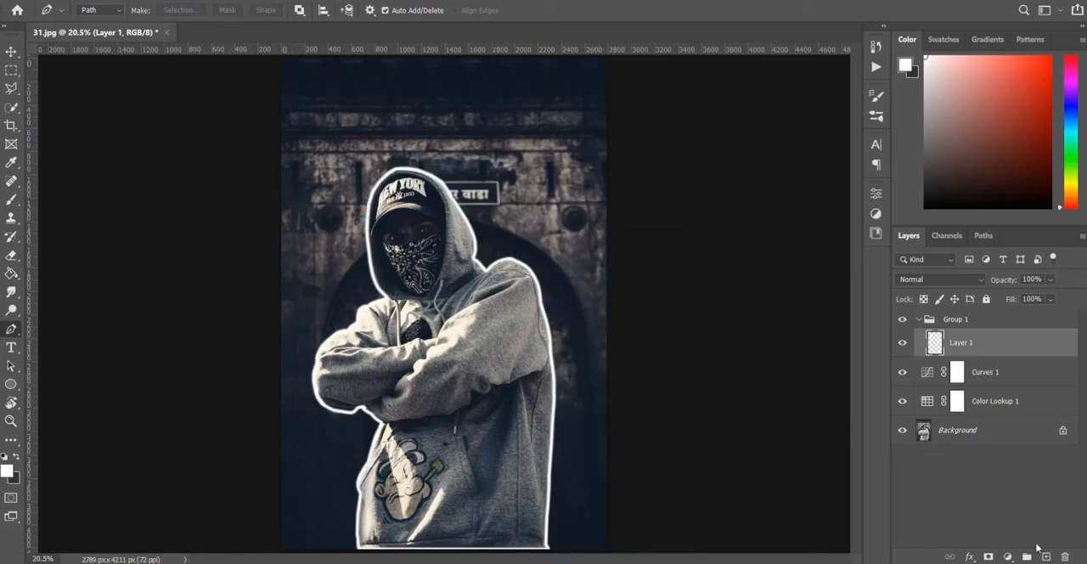
Add a new layer above the outline in Linear Dodge (Add) mode, with bright blue as the foreground colour
click(1046, 556)
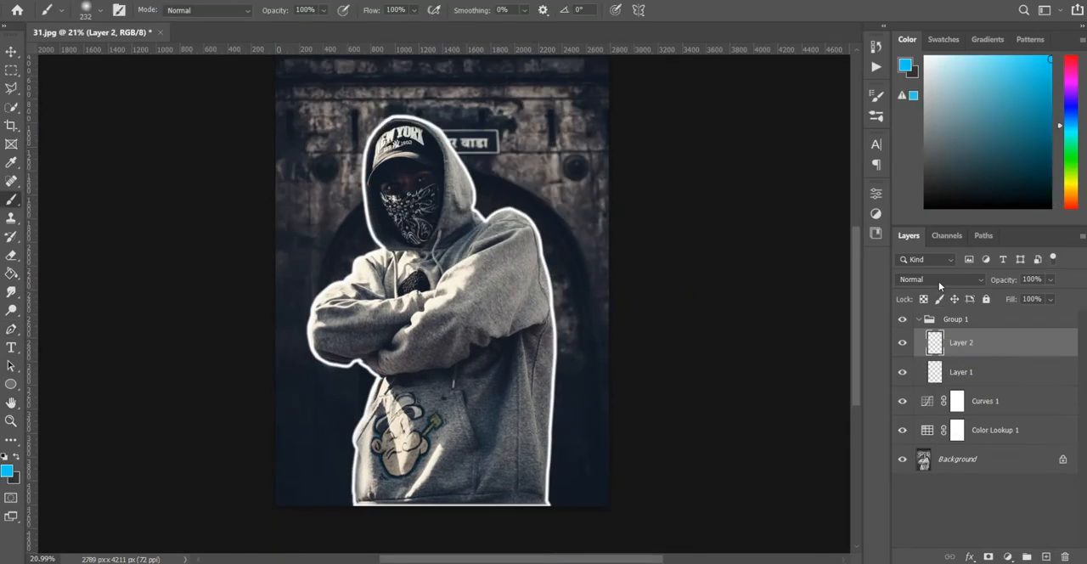
click(938, 281)
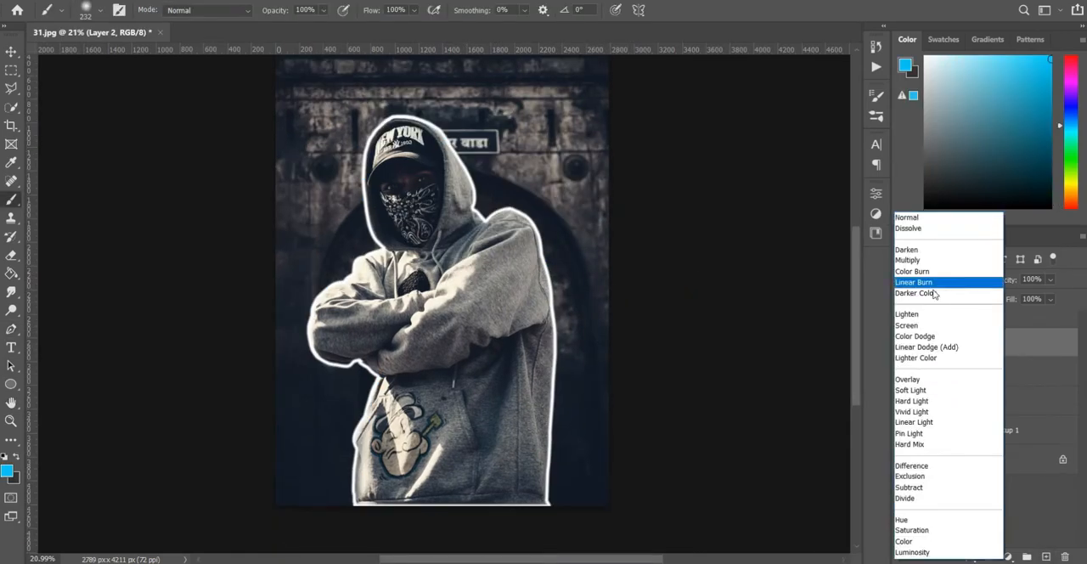
click(927, 345)
key(alt+v)
Paint a blue glow along the lowest stretch of the outline's right side with a soft brush
click(558, 454)
scroll(567, 481, up, 5)
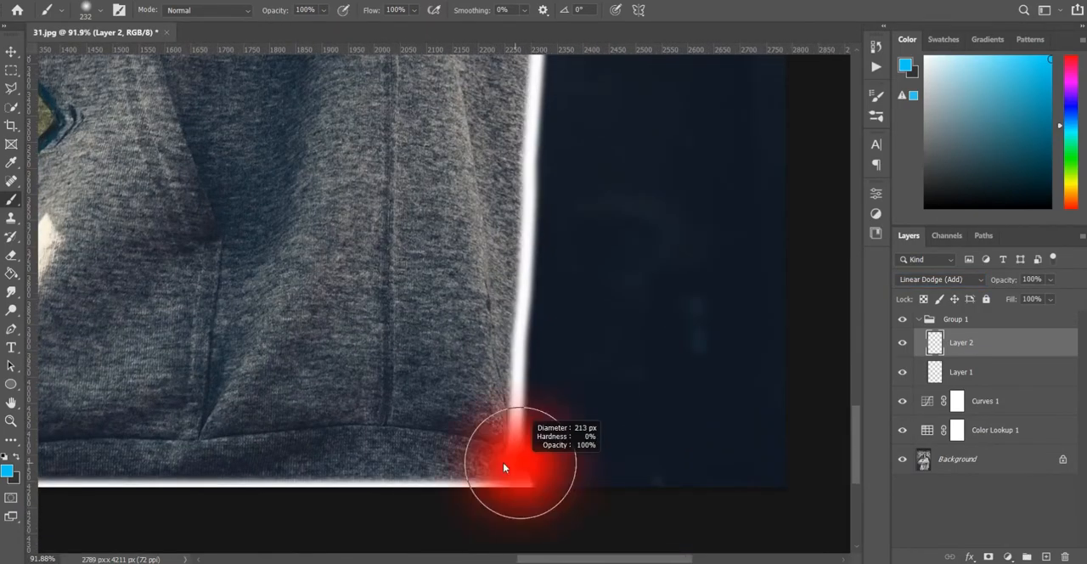
mouse_move(503, 467)
mouse_down()
mouse_move(475, 468)
mouse_move(516, 469)
mouse_move(531, 145)
mouse_up()
scroll(532, 146, up, 2)
scroll(533, 146, up, 5)
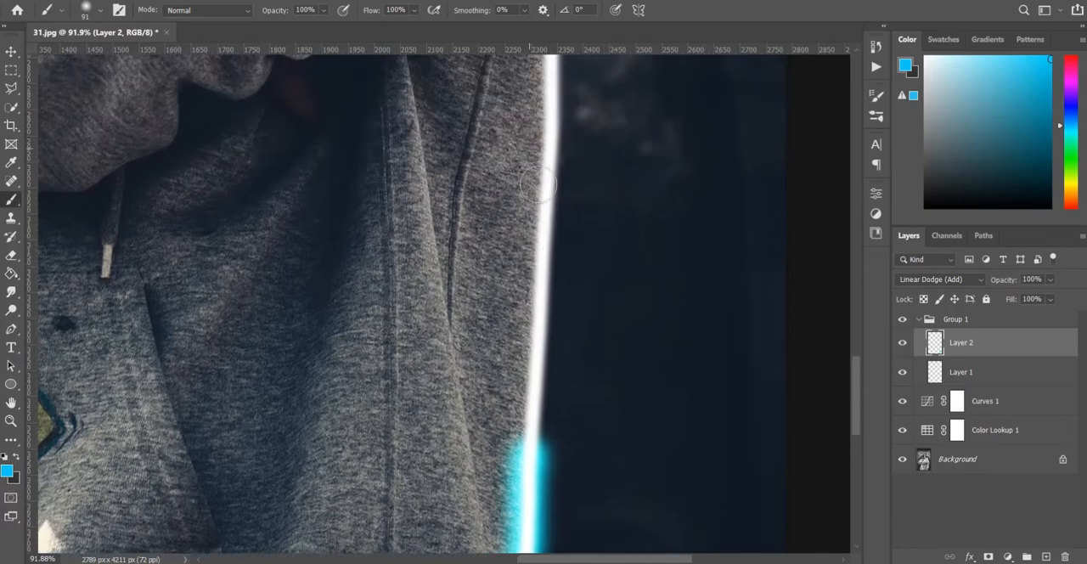
Extend the blue glow up the hoodie's right side toward the elbow using a size 91 brush
mouse_move(535, 434)
mouse_down()
mouse_move(528, 311)
mouse_move(544, 85)
mouse_up()
drag(524, 359, 531, 402)
drag(549, 326, 552, 266)
scroll(528, 385, up, 5)
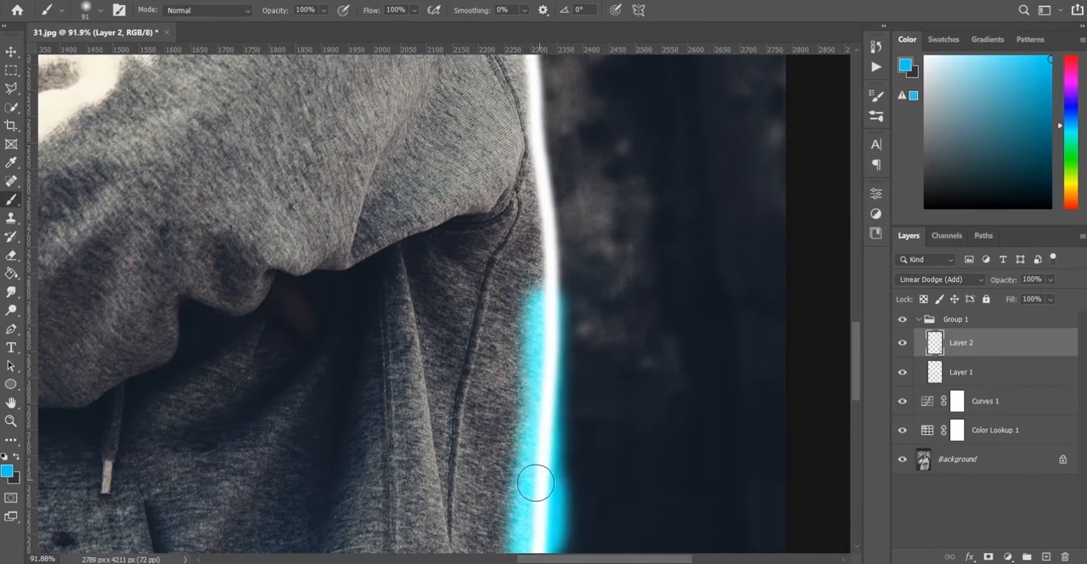
Paint the blue glow up the right arm, over the shoulder and into the notch at the hood's base
scroll(539, 477, up, 2)
scroll(567, 425, up, 1)
mouse_move(543, 539)
mouse_down()
mouse_move(552, 485)
mouse_move(535, 228)
mouse_up()
scroll(535, 228, up, 4)
drag(527, 348, 480, 170)
scroll(480, 170, up, 6)
mouse_move(486, 357)
mouse_down()
mouse_move(448, 257)
mouse_move(413, 223)
mouse_move(375, 201)
mouse_move(341, 200)
mouse_move(264, 241)
mouse_move(229, 244)
mouse_move(194, 154)
mouse_up()
scroll(194, 158, up, 9)
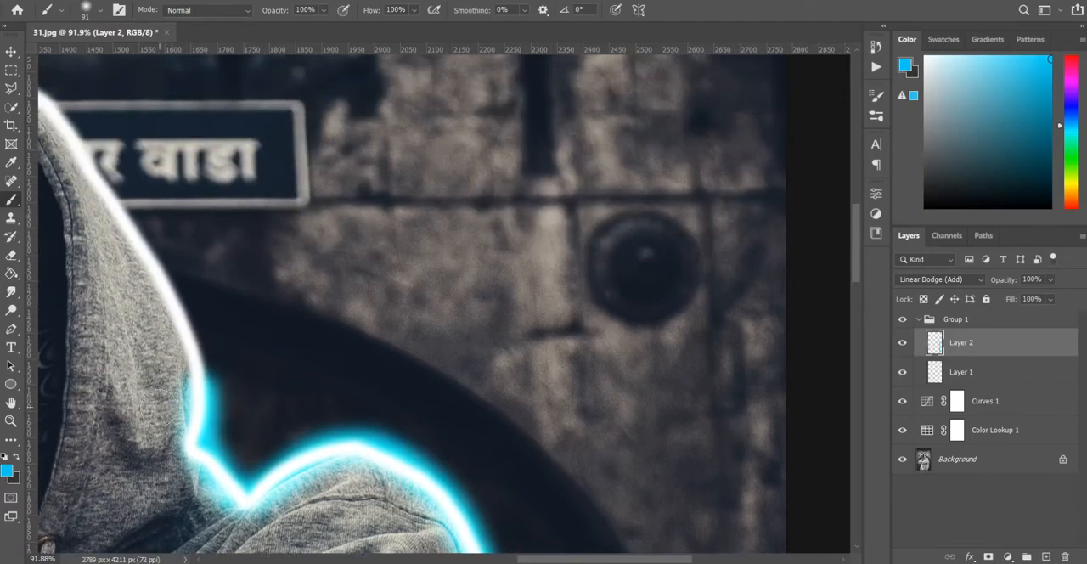
Paint the blue glow up the hood's right edge, past the wall sign toward the crown
scroll(161, 407, left, 7)
scroll(275, 415, up, 2)
mouse_move(388, 433)
mouse_down()
mouse_move(374, 374)
mouse_move(243, 161)
mouse_move(192, 131)
mouse_move(88, 106)
mouse_up()
scroll(216, 310, down, 2)
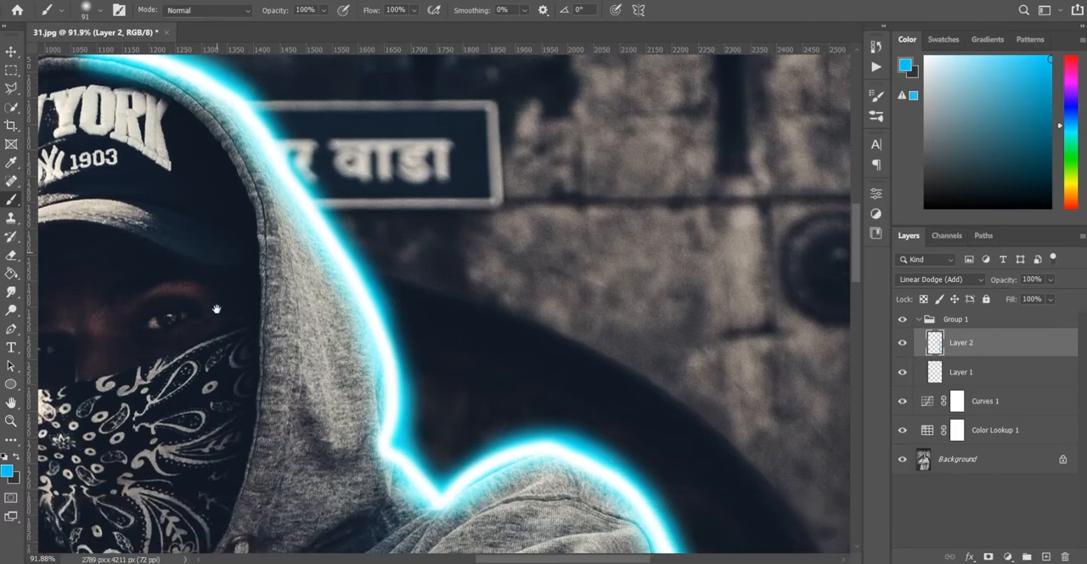
Continue the blue glow over the crown and down the hood's left edge to chin level
scroll(216, 310, down, 3)
scroll(243, 218, up, 3)
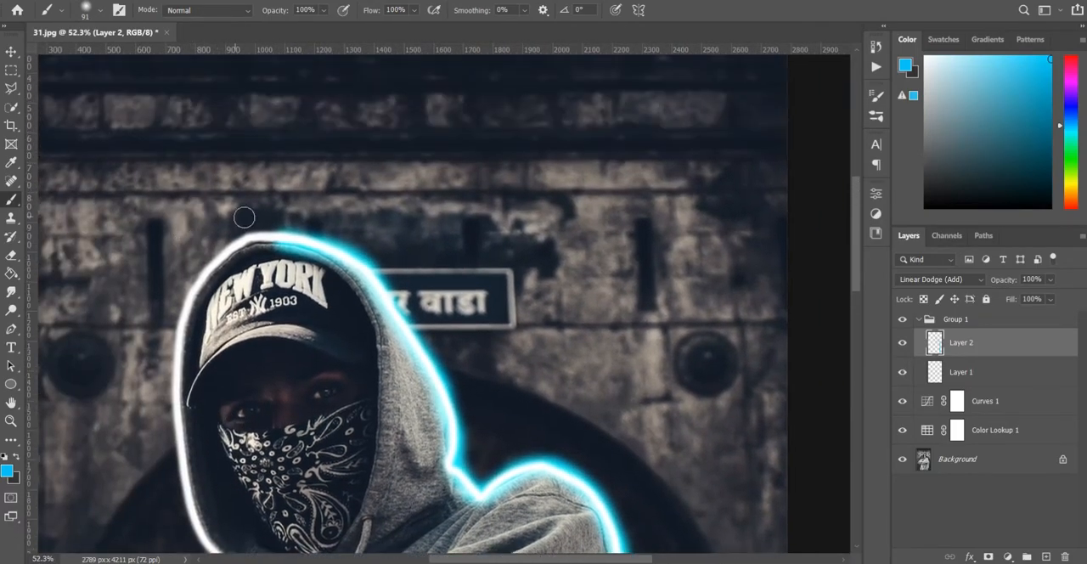
mouse_move(273, 239)
mouse_down()
mouse_move(242, 242)
mouse_move(206, 273)
mouse_move(181, 328)
mouse_move(175, 418)
mouse_move(202, 537)
mouse_up()
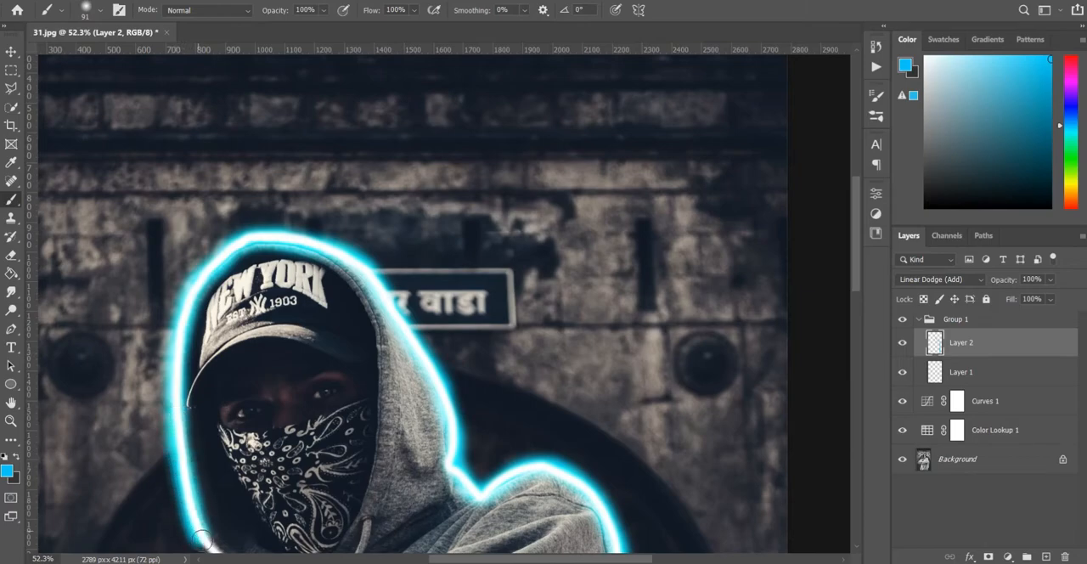
Paint the blue glow along the left shoulder and around the crossed arm's elbow to the forearm's underside
scroll(204, 535, down, 4)
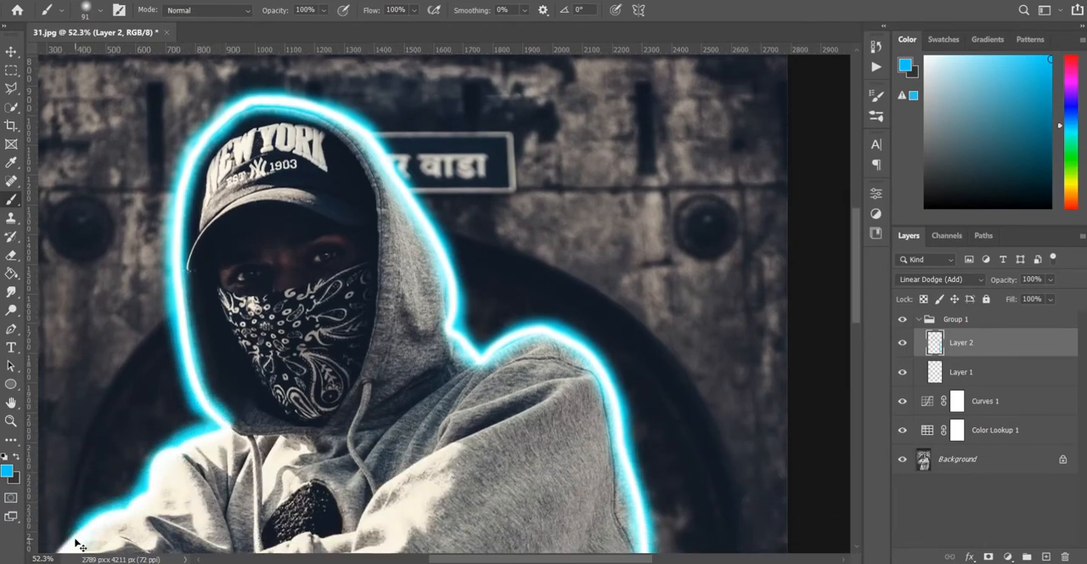
scroll(74, 539, left, 4)
scroll(75, 539, down, 5)
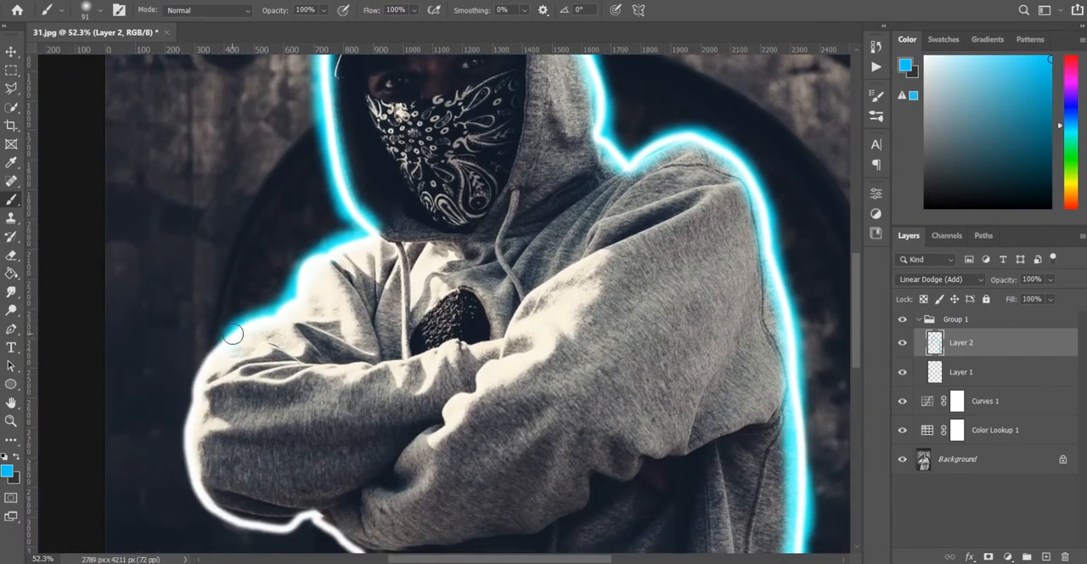
mouse_move(202, 375)
mouse_down()
mouse_move(195, 492)
mouse_move(214, 514)
mouse_move(253, 525)
mouse_move(312, 521)
mouse_up()
Continue the blue glow down the hoodie's left side and along its bottom hem to close the outline
scroll(326, 532, down, 9)
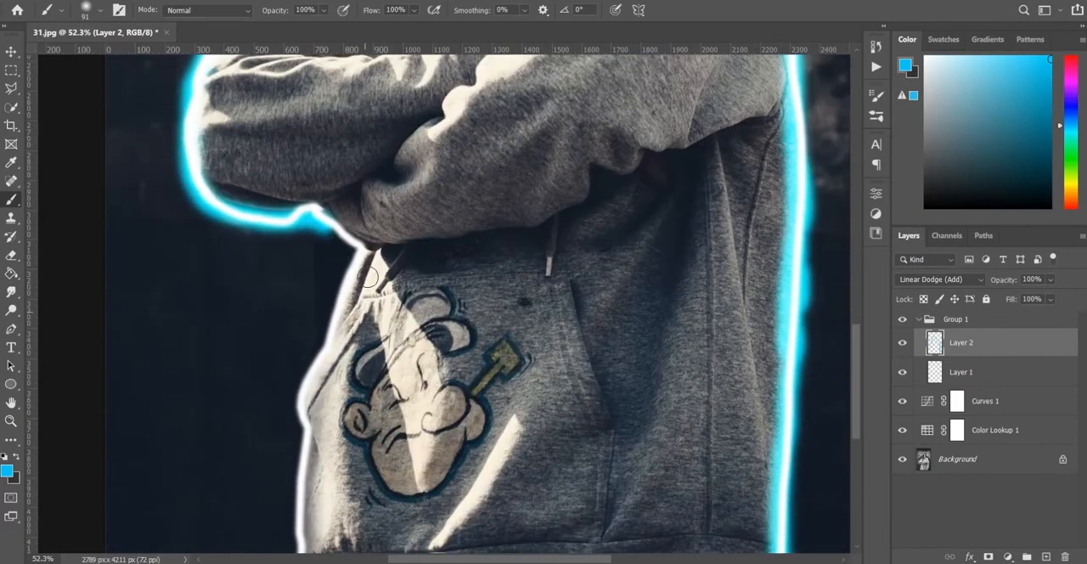
mouse_move(357, 252)
mouse_down()
mouse_move(302, 402)
mouse_move(300, 437)
mouse_up()
scroll(305, 443, down, 2)
scroll(304, 444, down, 1)
drag(308, 327, 303, 461)
mouse_move(426, 467)
mouse_down()
mouse_move(457, 468)
mouse_move(305, 467)
mouse_move(773, 464)
mouse_up()
Apply a Gaussian Blur with a 38.7 pixel radius to the blue glow on Layer 2
scroll(764, 458, down, 5)
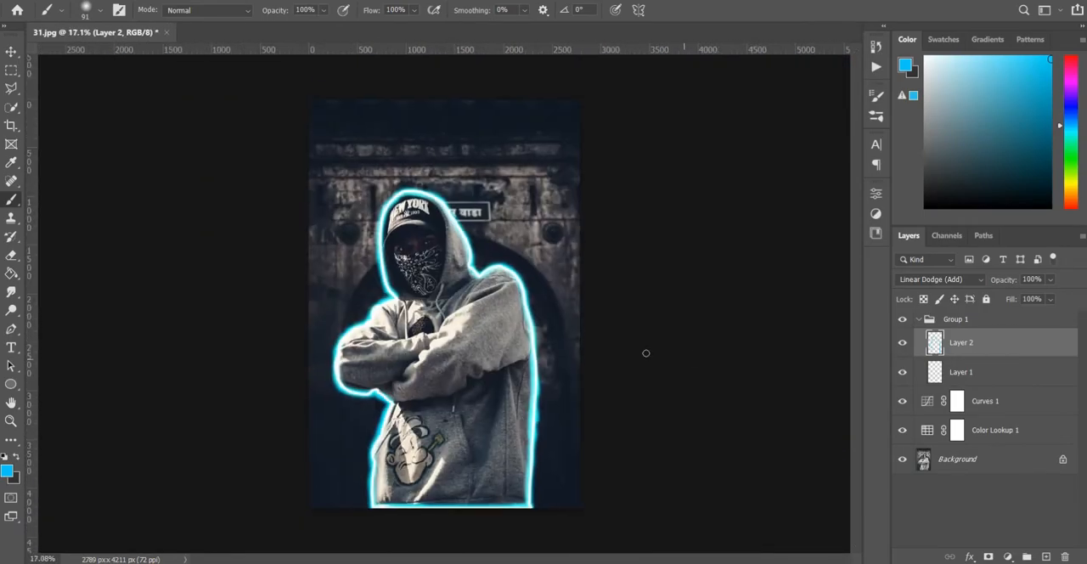
right_click(526, 337)
click(180, 1)
mouse_move(343, 160)
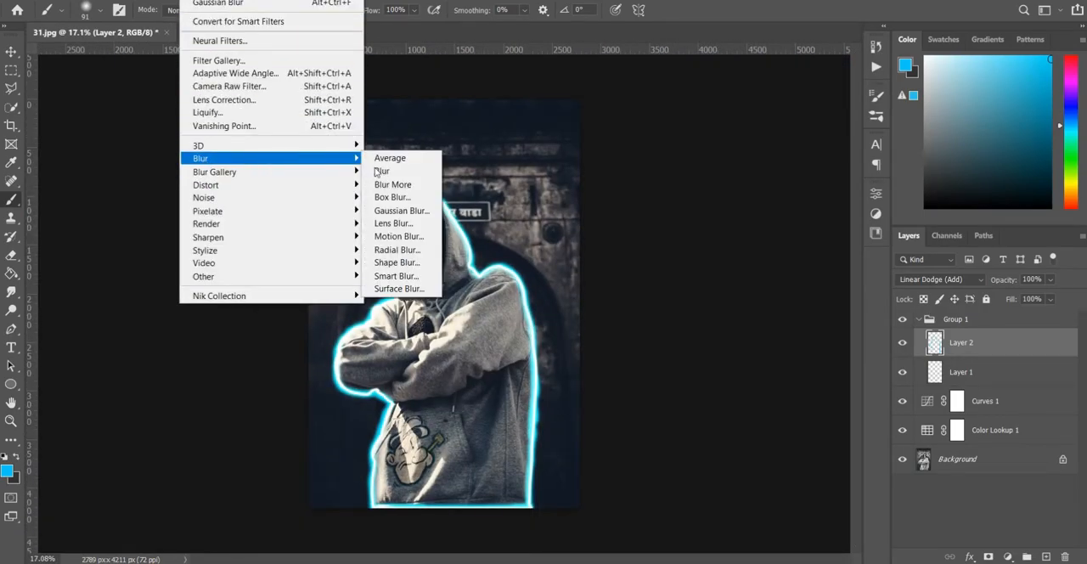
click(401, 211)
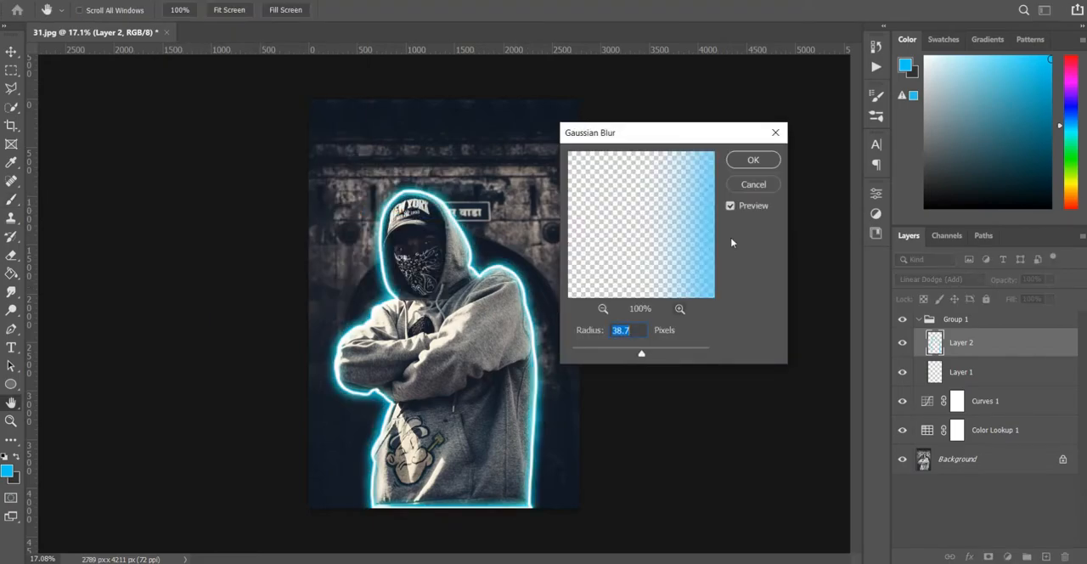
click(750, 162)
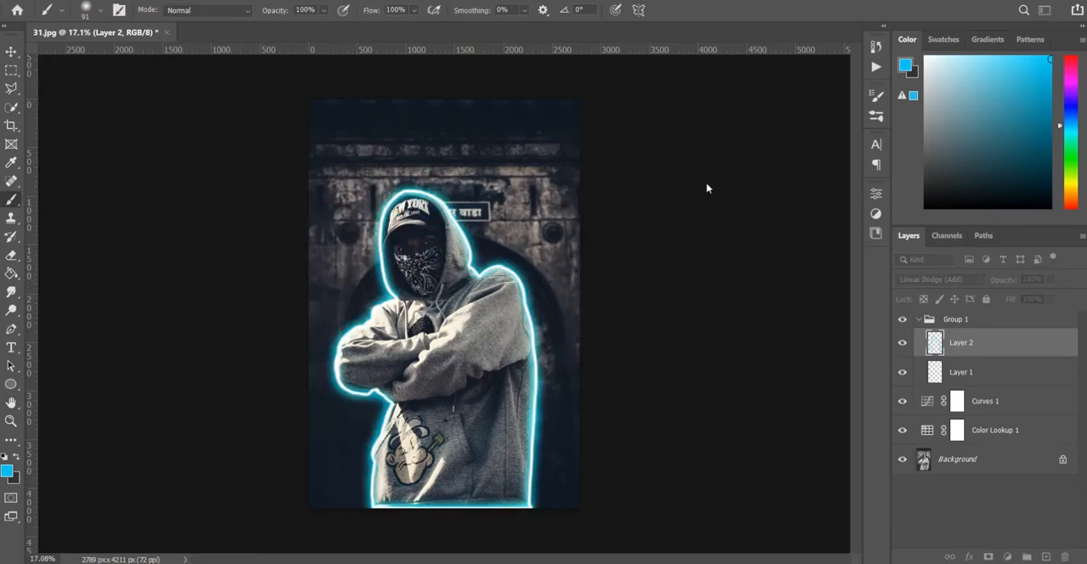
Add a new layer above Layer 2 and set its blend mode to Linear Dodge (Add)
click(1045, 556)
click(959, 281)
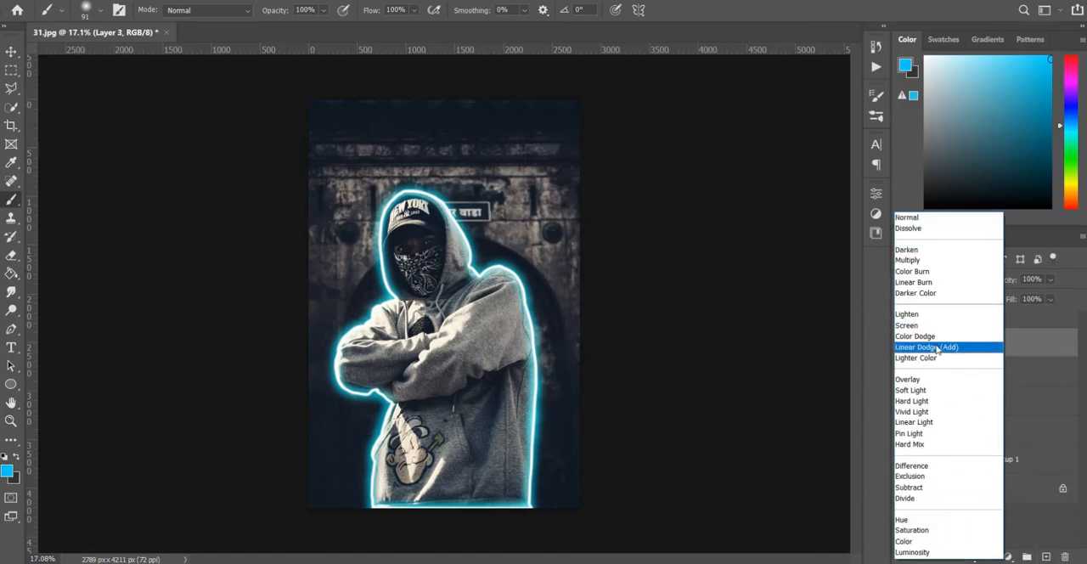
click(938, 349)
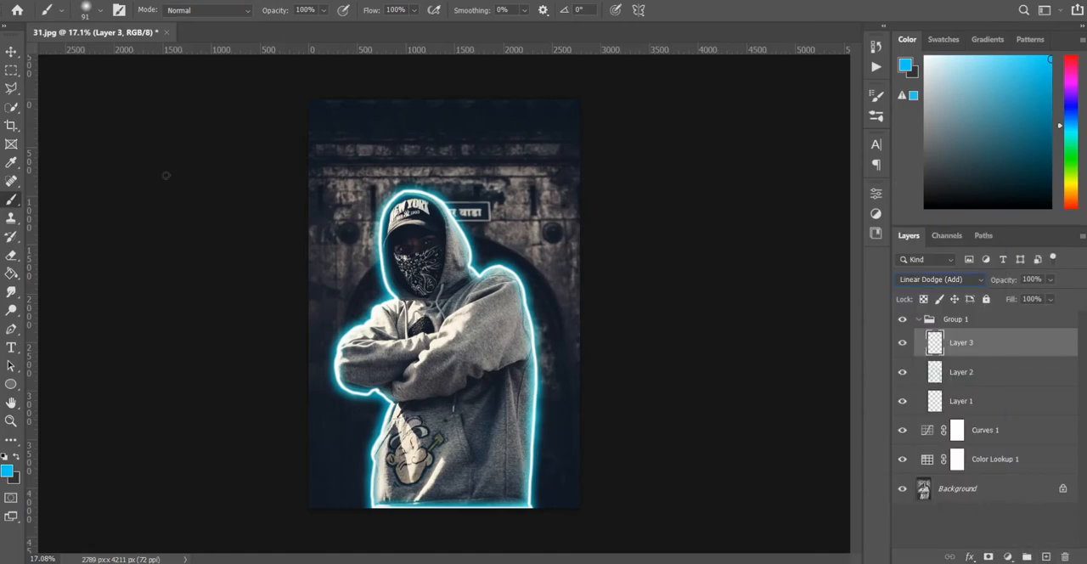
On Layer 3, paint a wider glow up the hoodie's right side in a darker blue with a size 309 brush
click(10, 53)
click(538, 479)
scroll(539, 480, up, 4)
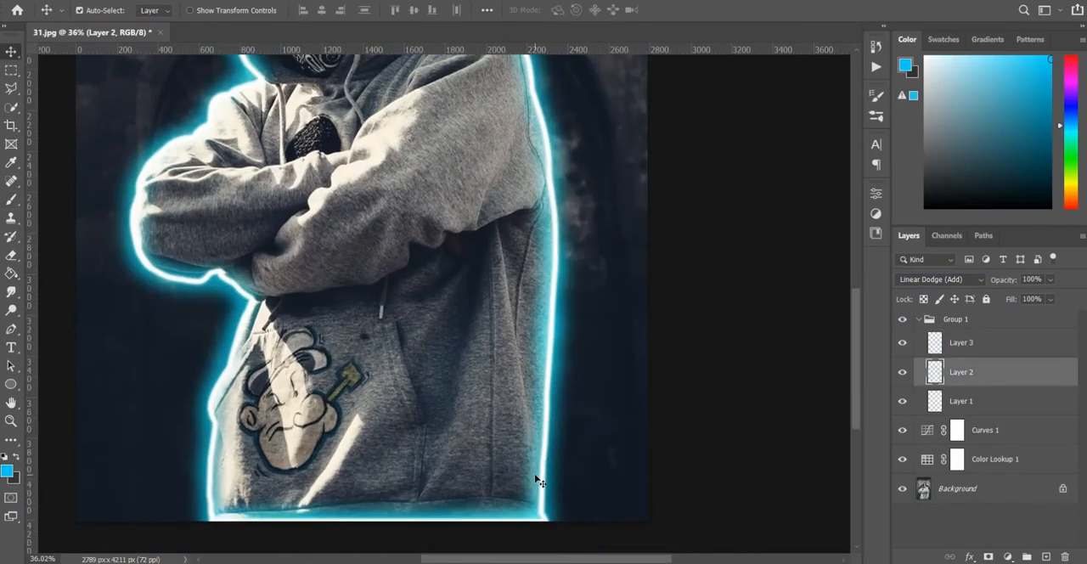
scroll(539, 480, down, 1)
click(972, 342)
key(b)
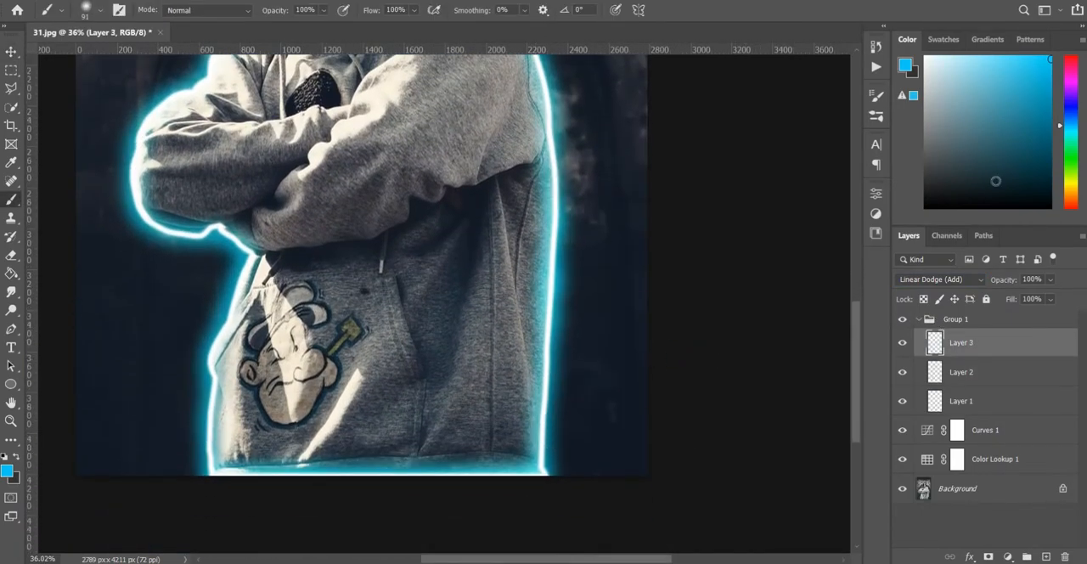
alt+right_click(544, 467)
drag(544, 461, 546, 328)
scroll(538, 418, up, 3)
drag(538, 418, 548, 253)
Carry the wide blue glow up the right arm, over the shoulder and around the hood
scroll(548, 253, up, 3)
mouse_move(554, 380)
mouse_down()
mouse_move(530, 273)
mouse_move(491, 207)
mouse_move(421, 203)
mouse_move(413, 172)
mouse_move(411, 262)
mouse_move(397, 283)
mouse_move(414, 270)
mouse_move(389, 213)
mouse_move(354, 173)
mouse_move(304, 142)
mouse_move(259, 150)
mouse_move(231, 195)
mouse_move(227, 255)
mouse_move(250, 347)
mouse_move(241, 367)
mouse_move(161, 428)
mouse_up()
scroll(414, 260, up, 3)
Paint the wide blue glow around the left arm, down the hoodie's left side and along the bottom hem
scroll(161, 429, down, 6)
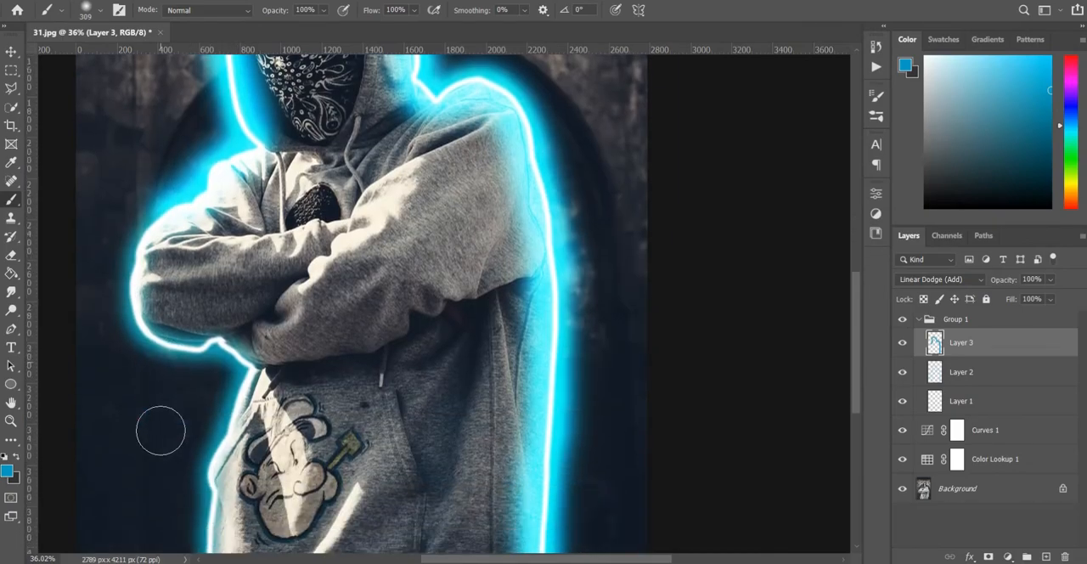
mouse_move(192, 174)
mouse_down()
mouse_move(129, 288)
mouse_move(210, 333)
mouse_move(242, 416)
mouse_up()
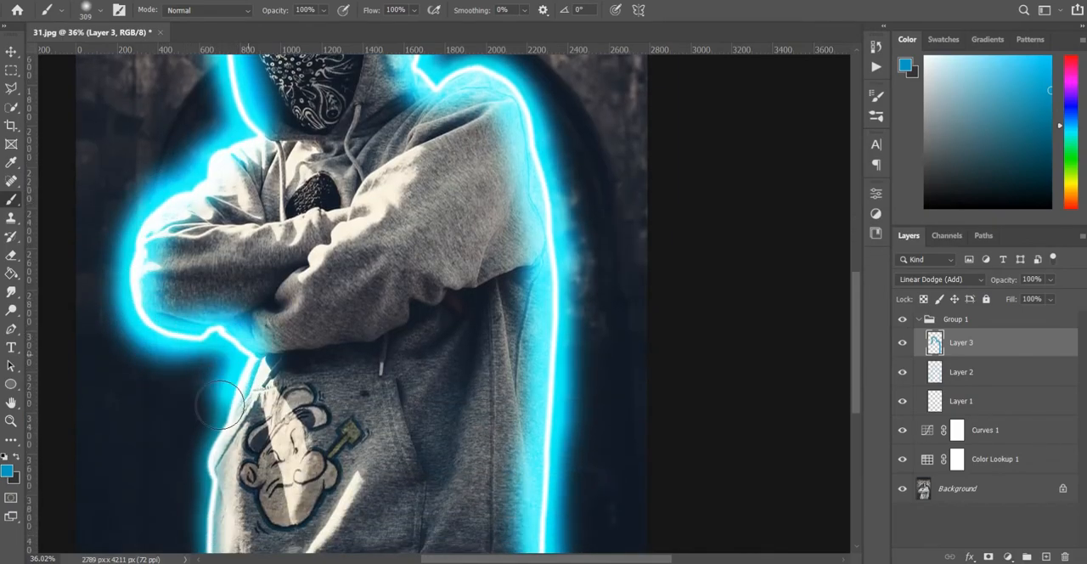
scroll(242, 416, down, 4)
mouse_move(246, 253)
mouse_down()
mouse_move(208, 341)
mouse_move(209, 393)
mouse_move(223, 424)
mouse_move(242, 430)
mouse_move(196, 430)
mouse_move(545, 436)
mouse_move(537, 397)
mouse_move(521, 439)
mouse_up()
drag(494, 356, 287, 175)
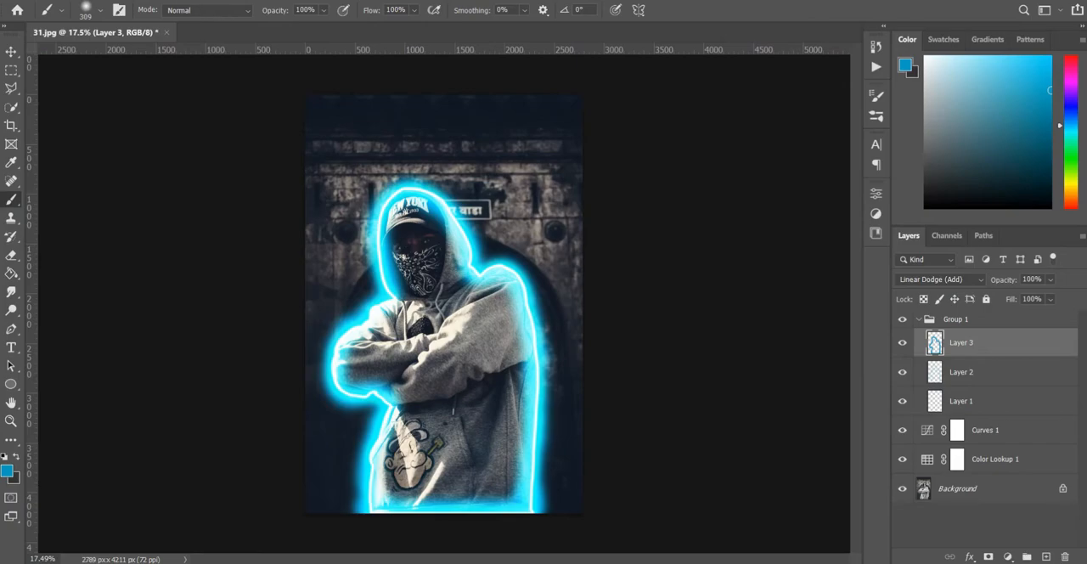
Apply a Gaussian Blur with a 121.5 pixel radius to the wide glow on Layer 3
click(198, 2)
mouse_move(242, 159)
click(431, 210)
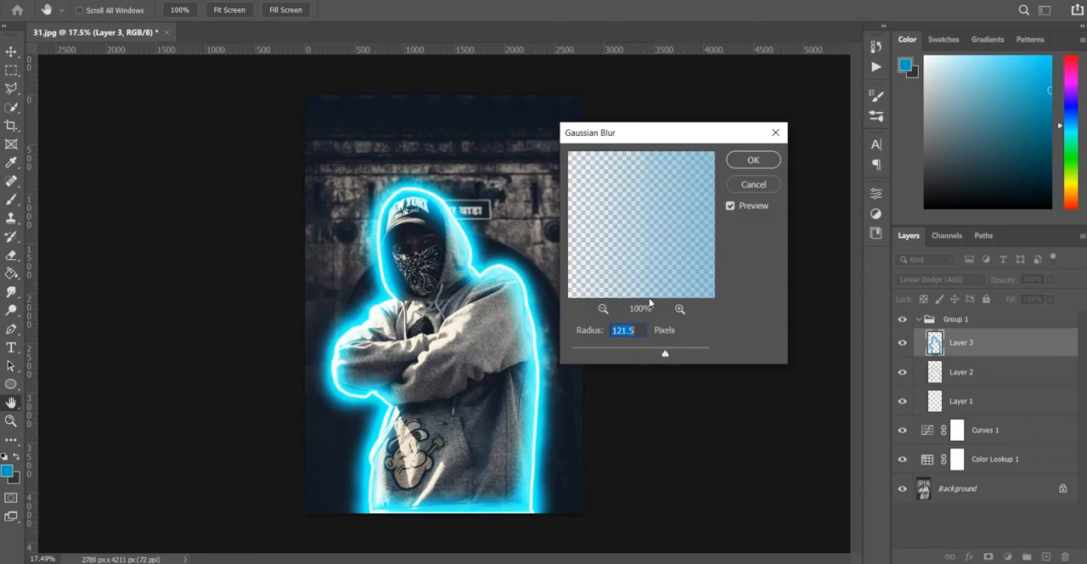
click(750, 165)
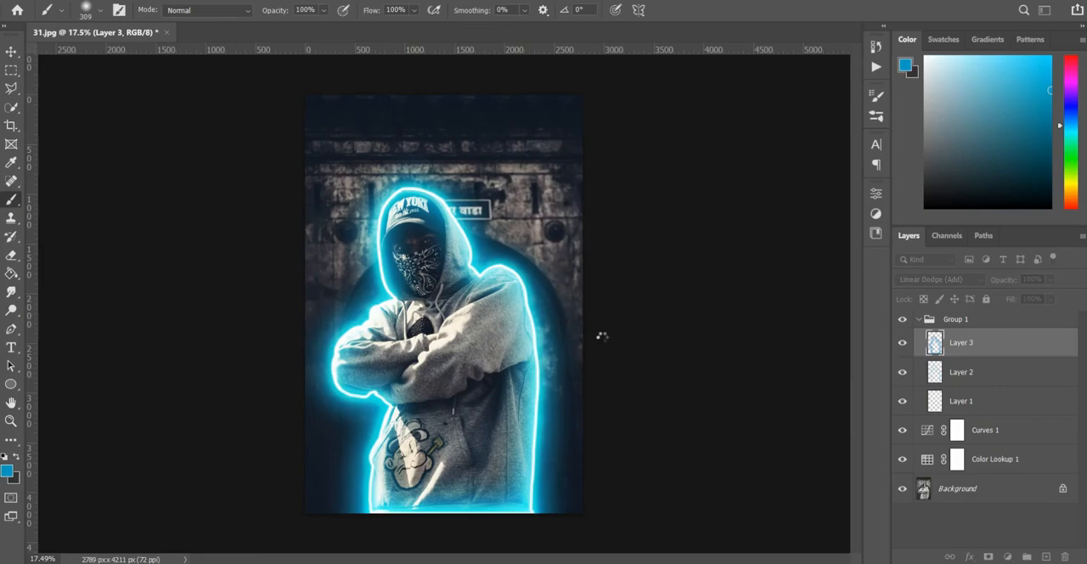
Add a Hue/Saturation adjustment layer above Layer 3 with hue +17, saturation +24 and lightness -12
click(1007, 556)
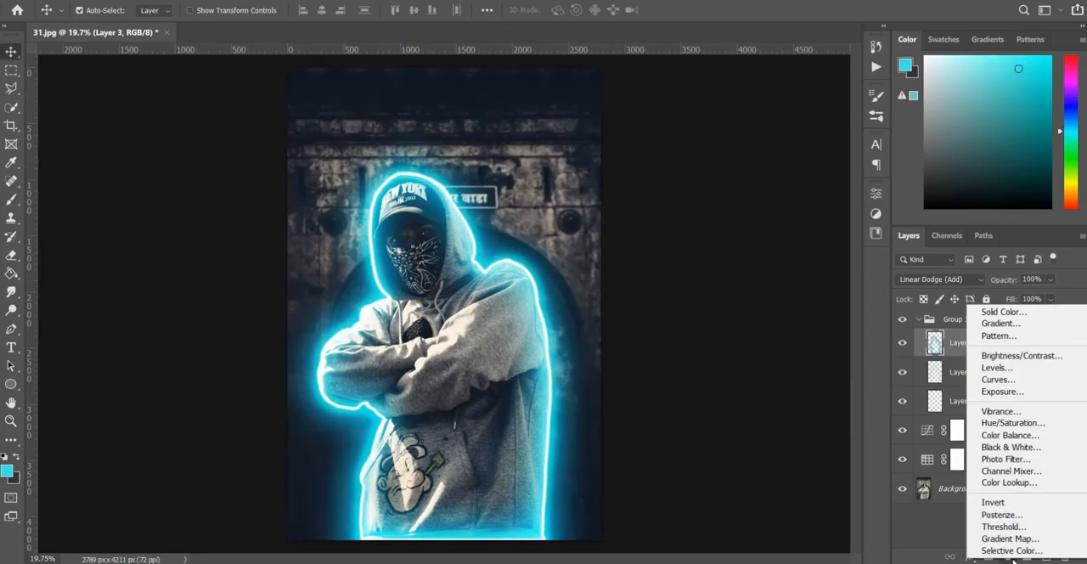
click(999, 424)
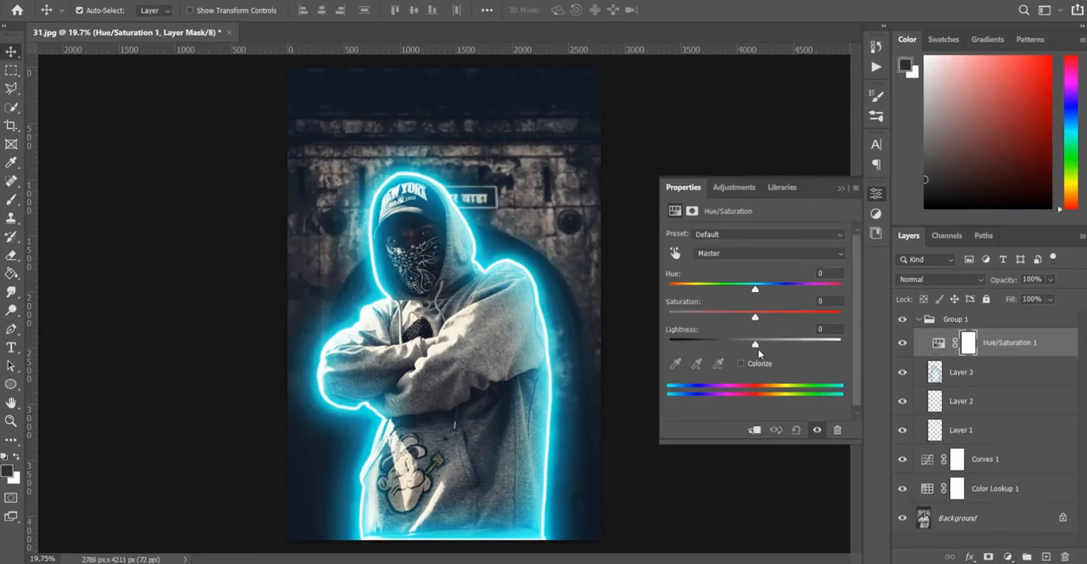
drag(755, 348, 747, 347)
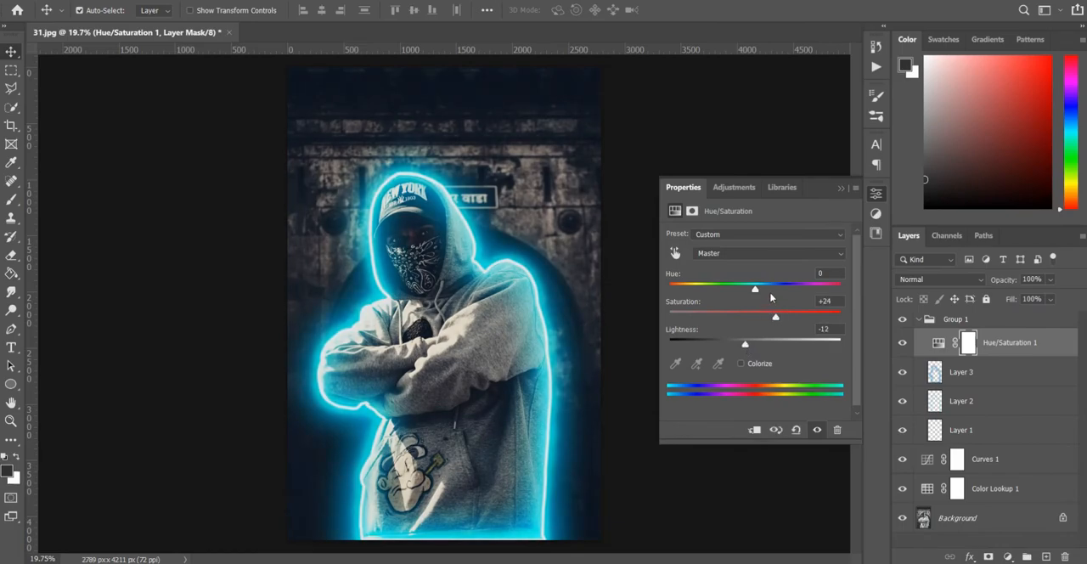
drag(755, 290, 770, 295)
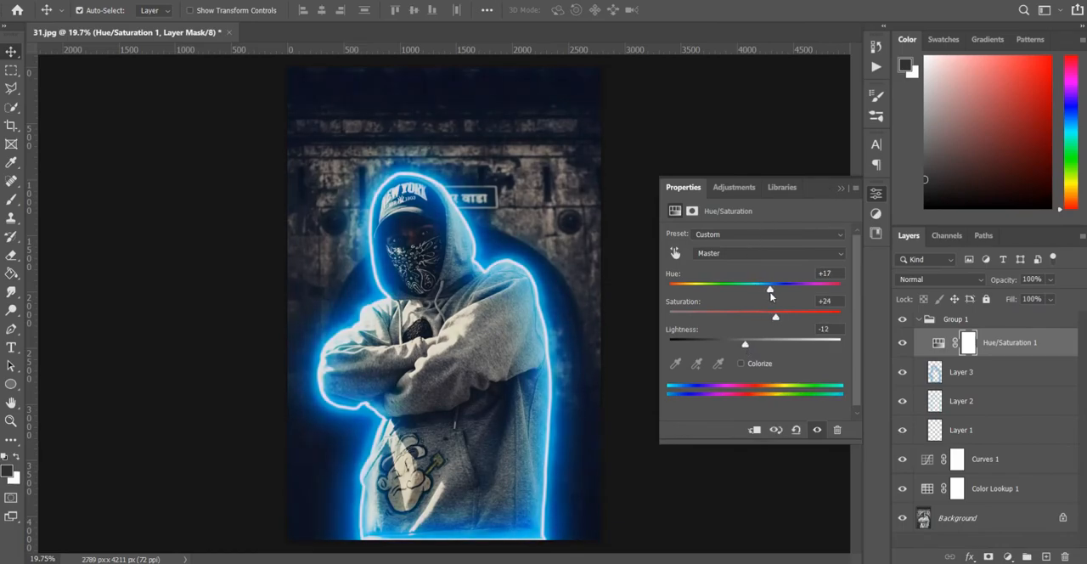
click(841, 190)
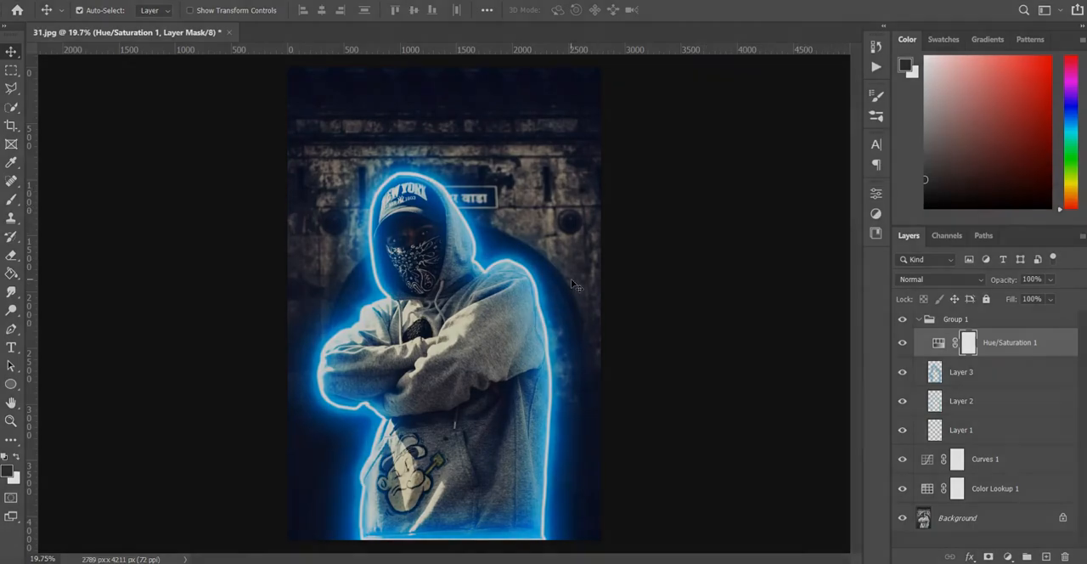